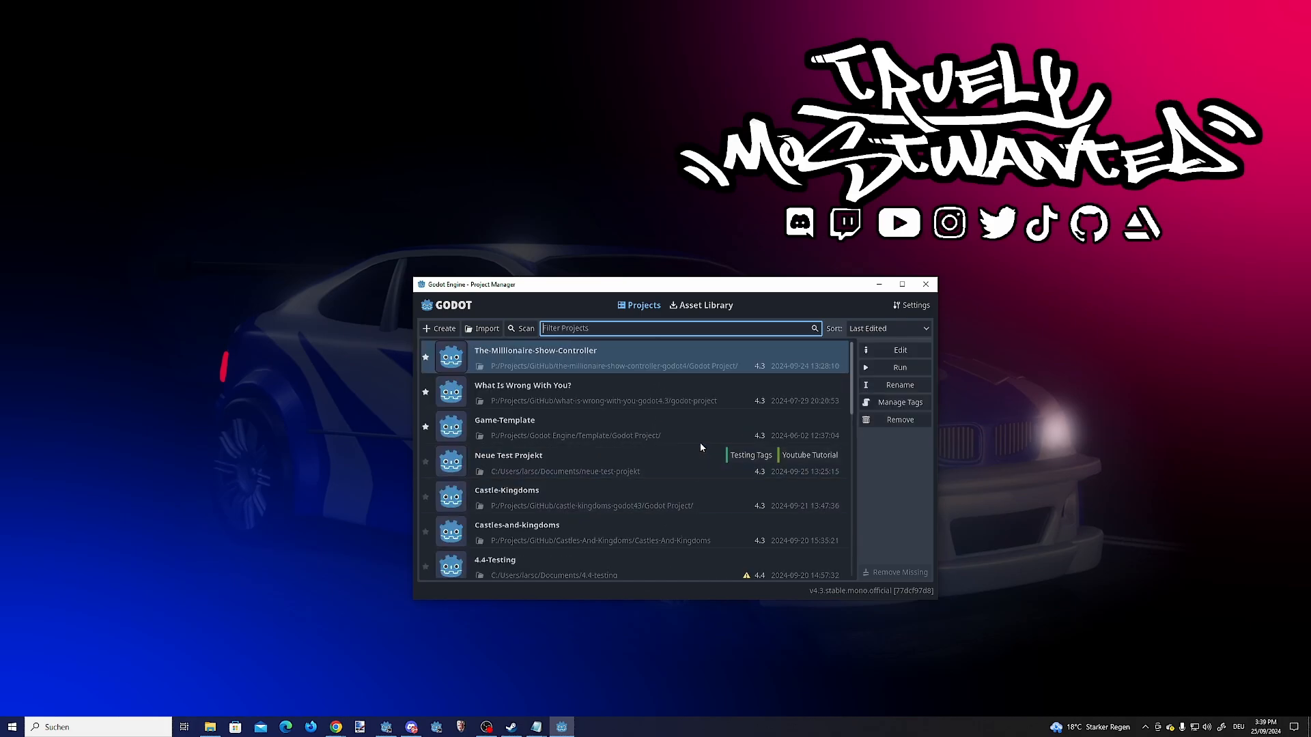
Step: Look through the project list, and open the project manager's quick settings to view the available languages
{"action": "scroll", "coordinate": [701, 443], "scroll_direction": "down", "scroll_amount": 4}
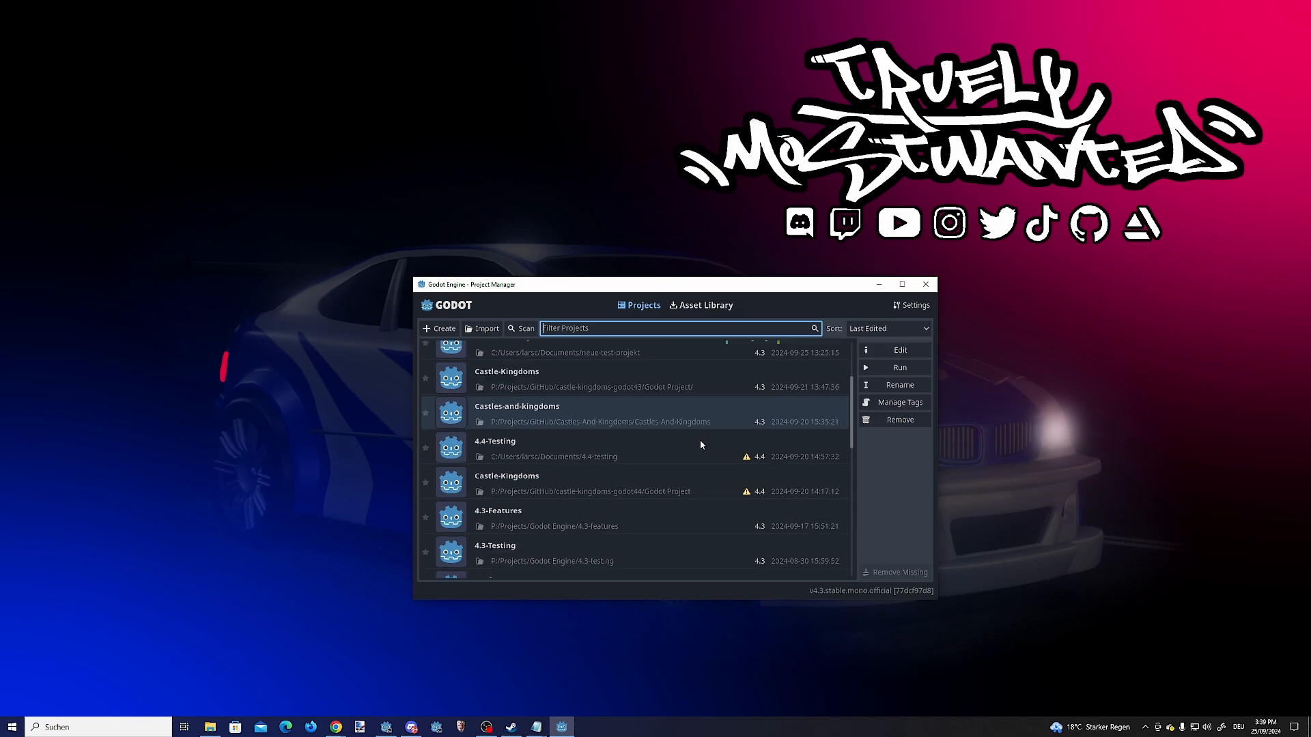
{"action": "scroll", "coordinate": [700, 443], "scroll_direction": "up", "scroll_amount": 5}
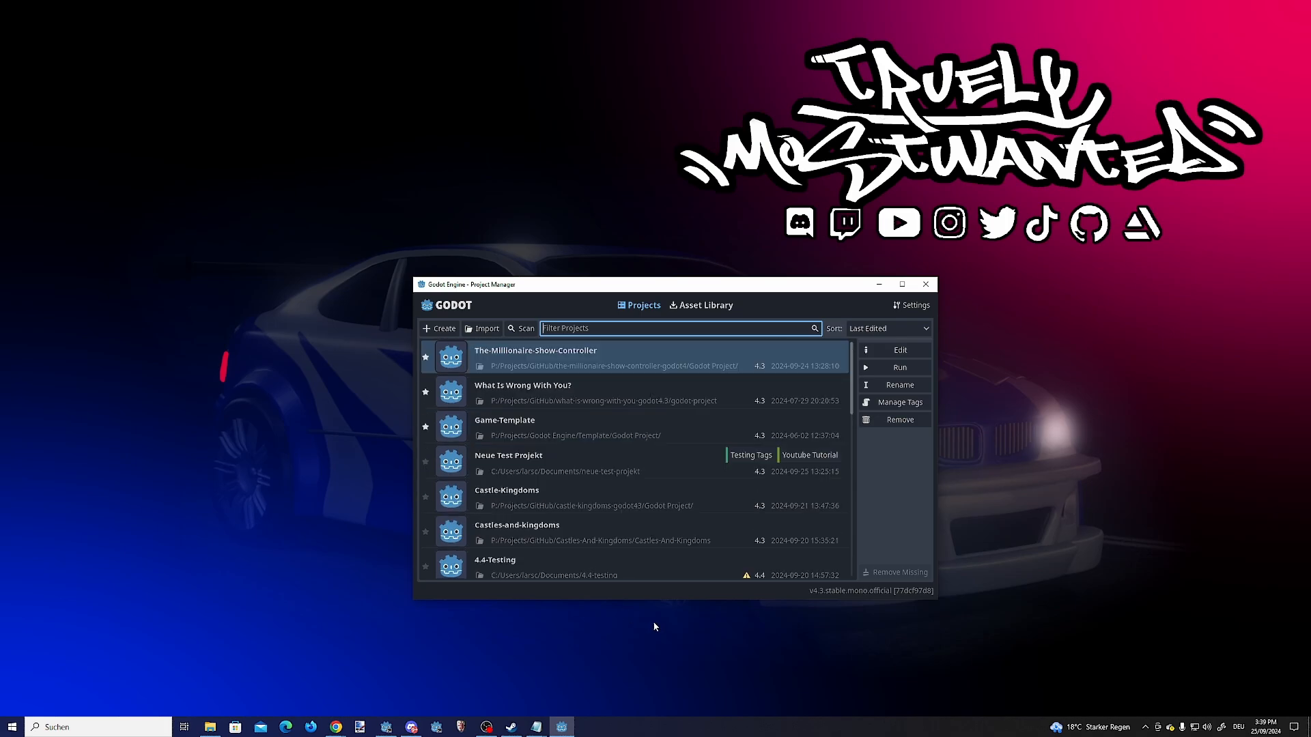
{"action": "left_click", "coordinate": [920, 308]}
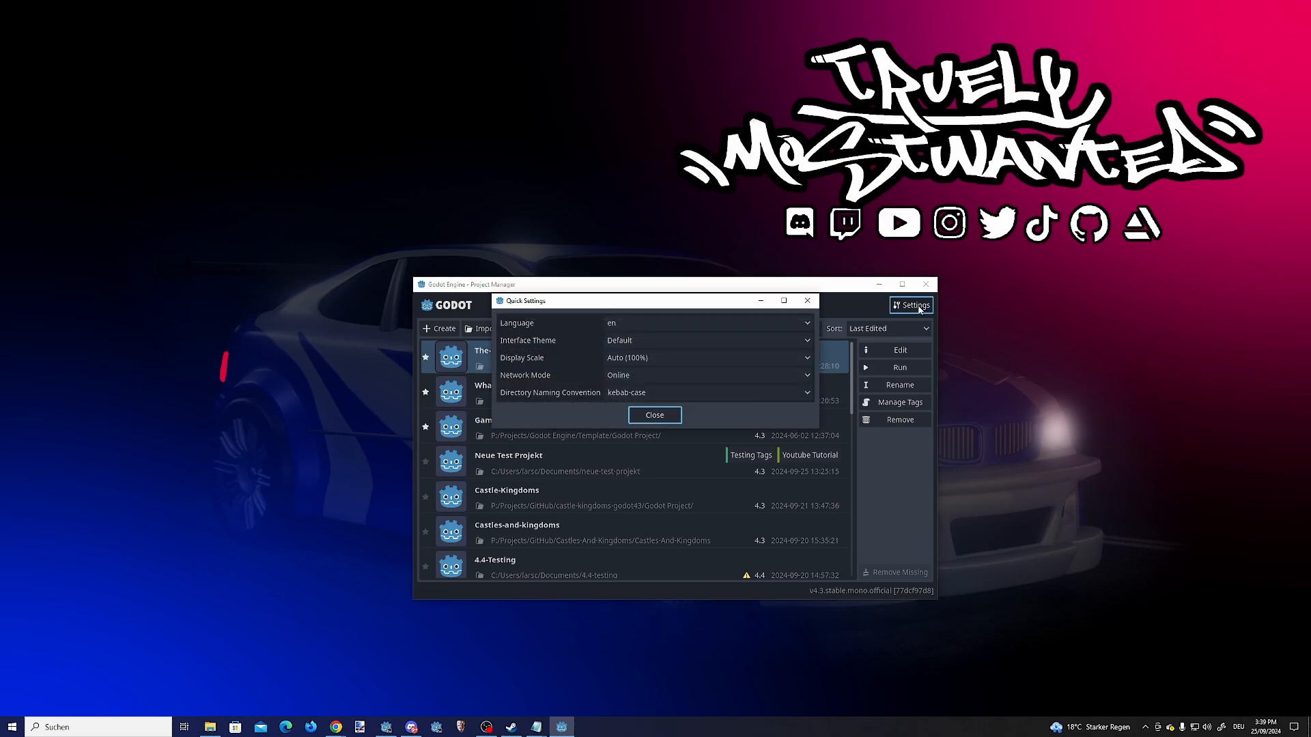
{"action": "left_click", "coordinate": [641, 325]}
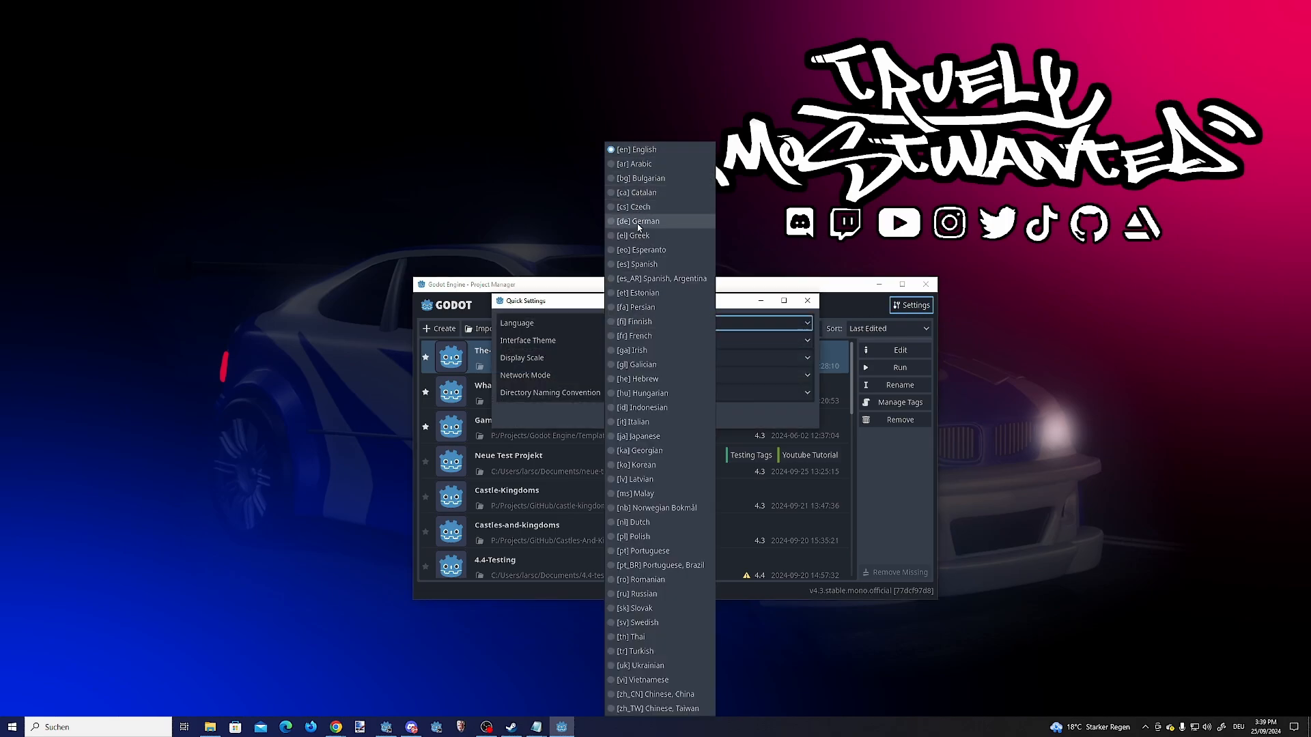
{"action": "left_click", "coordinate": [757, 329]}
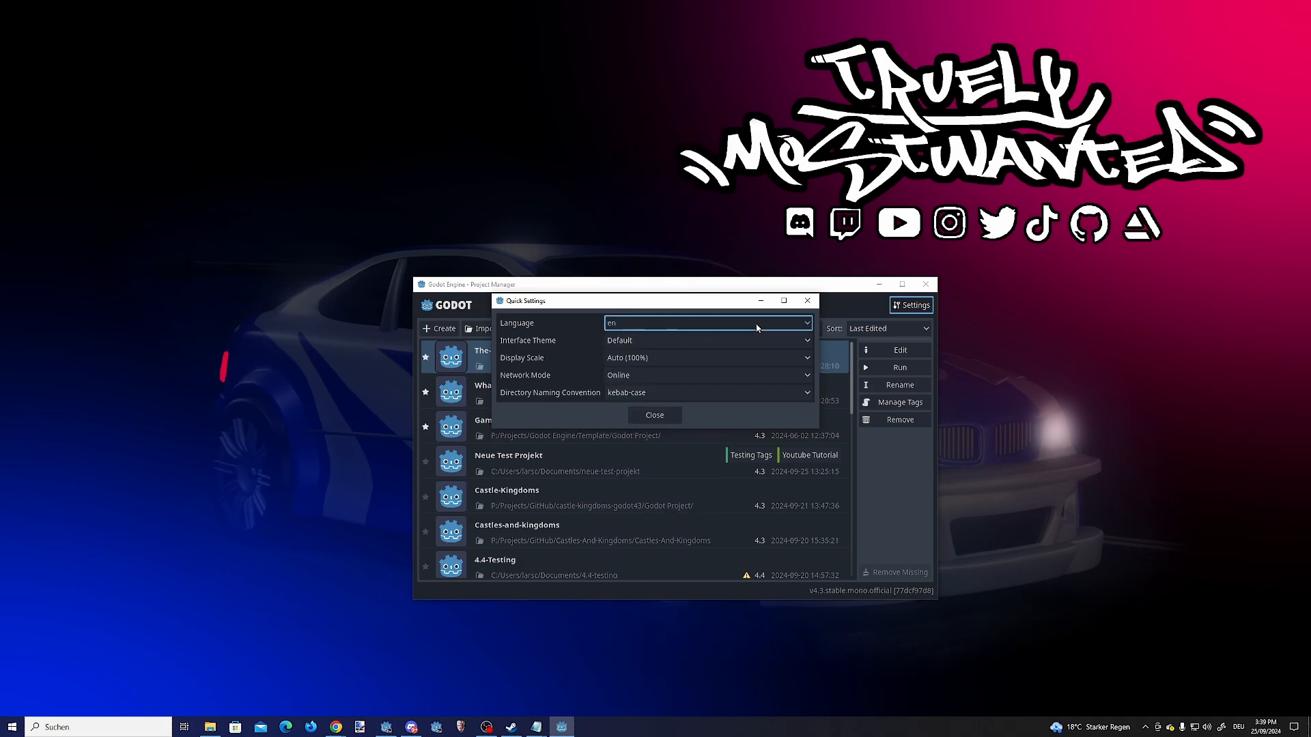
Step: Try the Solarized (Dark) interface theme, and switch back to Default
{"action": "left_click", "coordinate": [675, 347]}
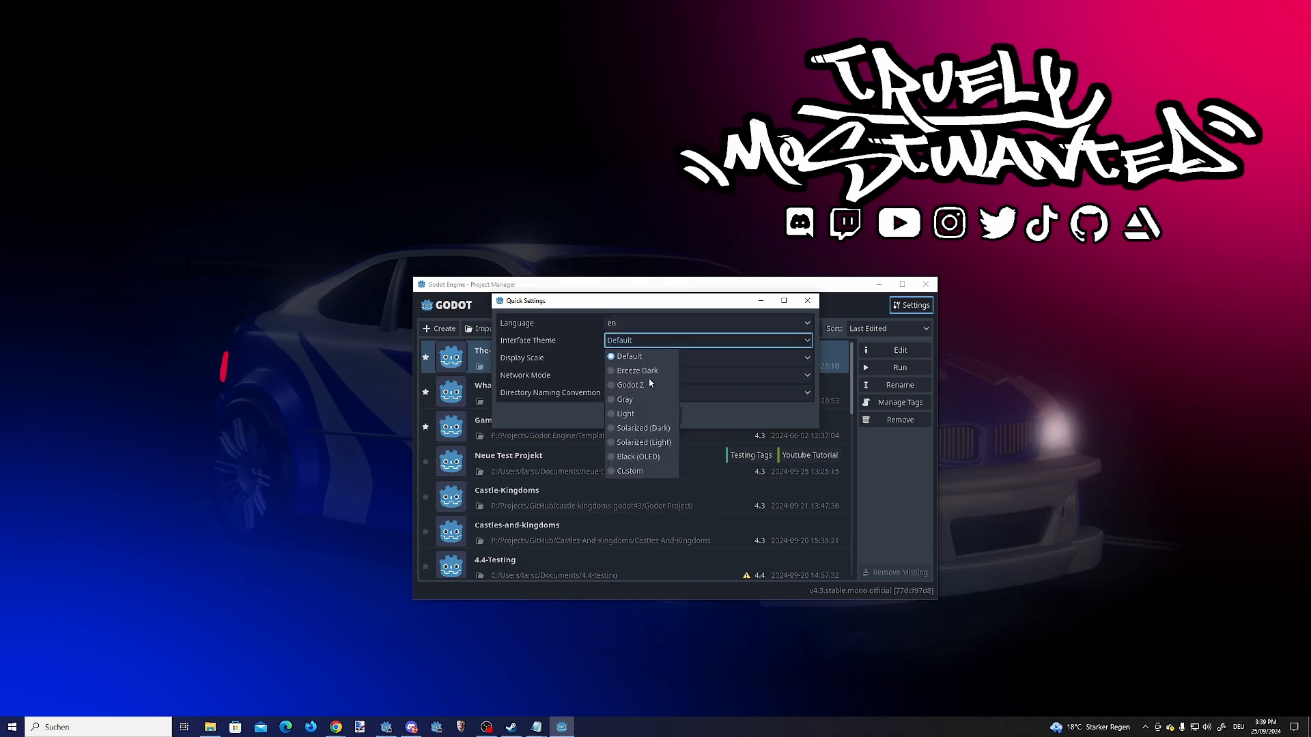
{"action": "left_click", "coordinate": [632, 428]}
{"action": "left_click", "coordinate": [633, 344]}
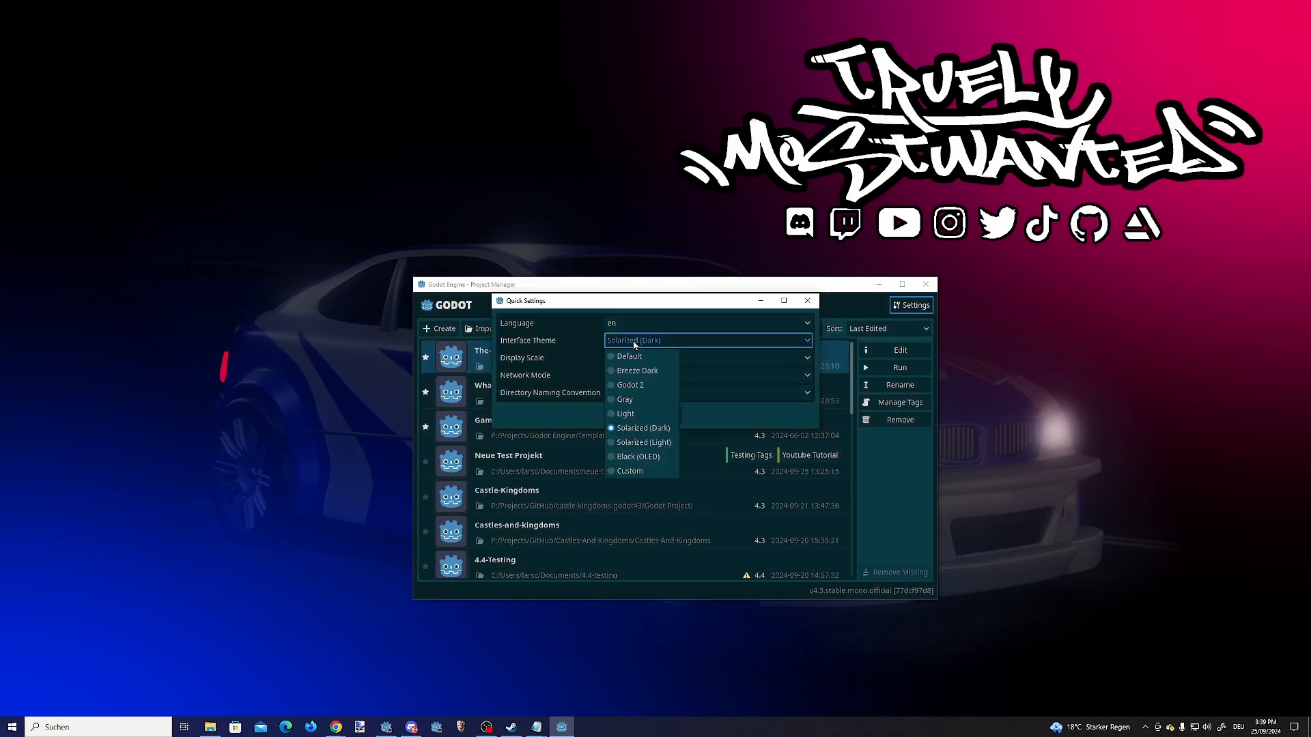
{"action": "left_click", "coordinate": [639, 356]}
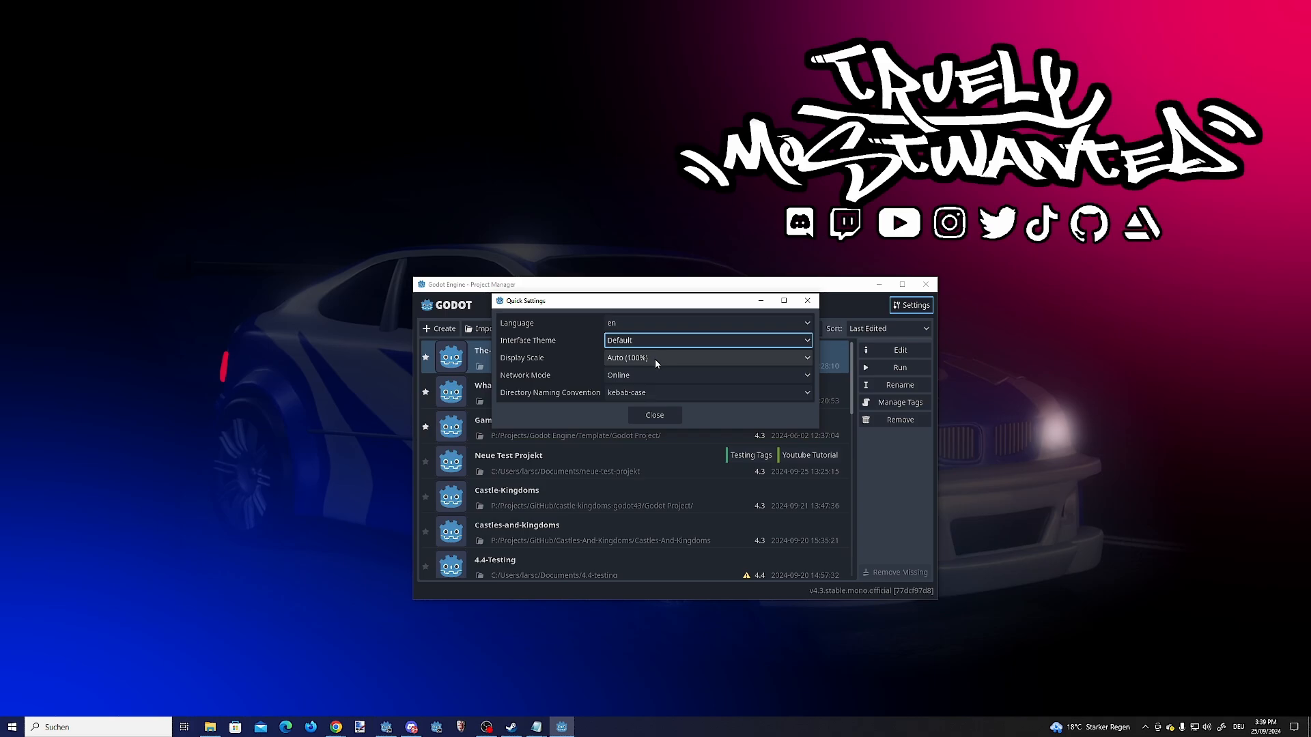
Step: View the available options for display scale, network mode and directory naming convention in the quick settings
{"action": "left_click", "coordinate": [654, 358]}
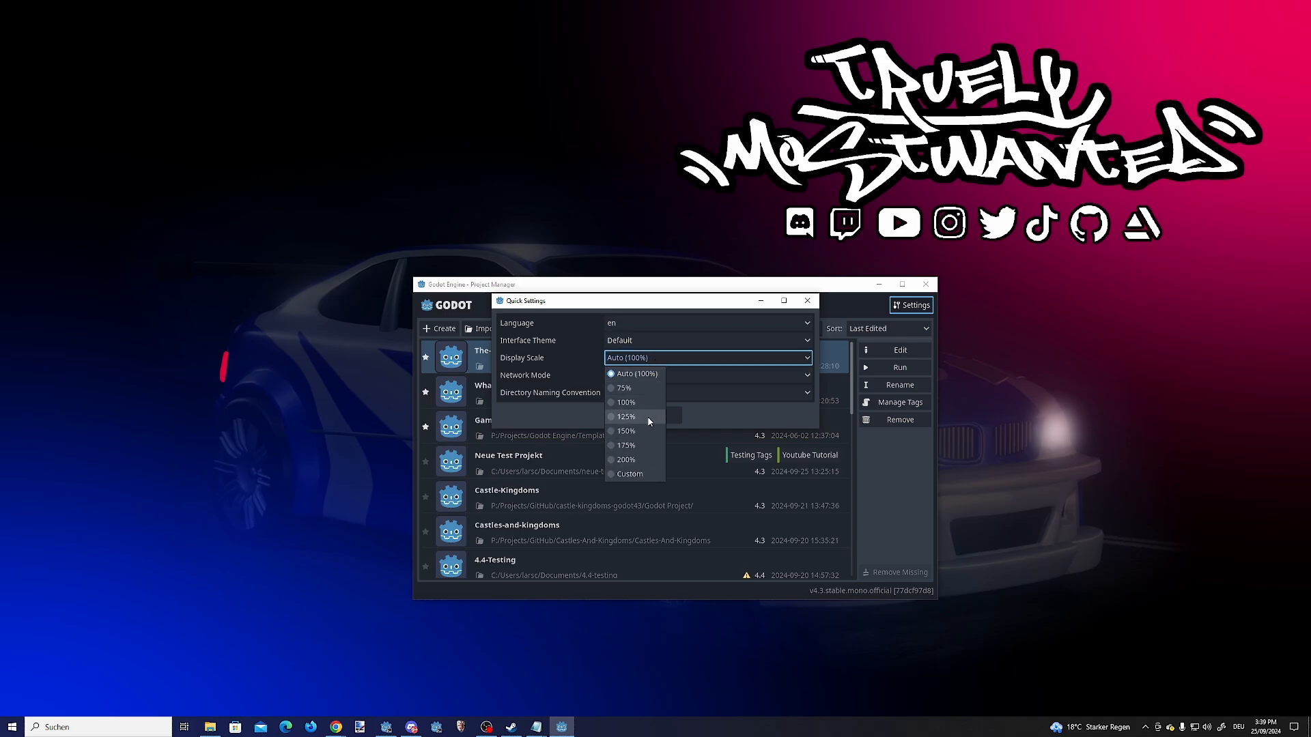
{"action": "left_click", "coordinate": [735, 375]}
{"action": "left_click", "coordinate": [735, 377]}
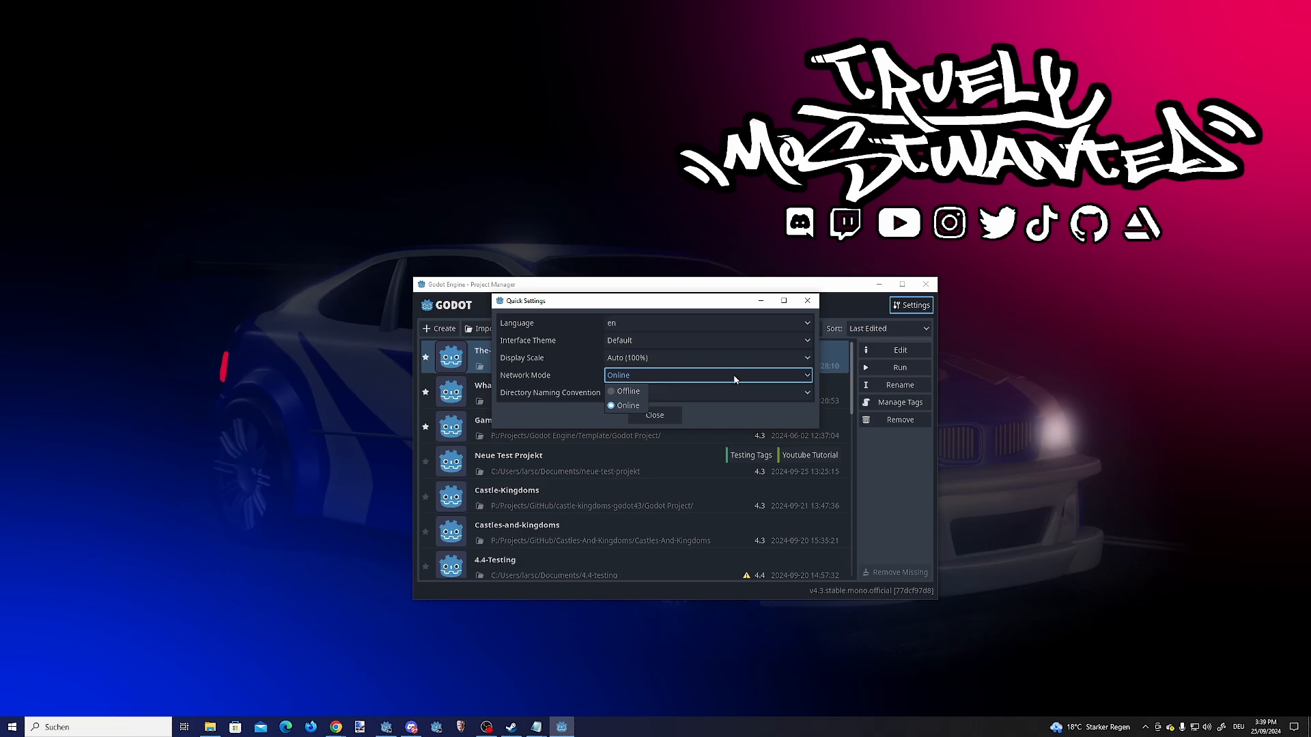
{"action": "left_click", "coordinate": [735, 376]}
{"action": "left_click", "coordinate": [667, 394]}
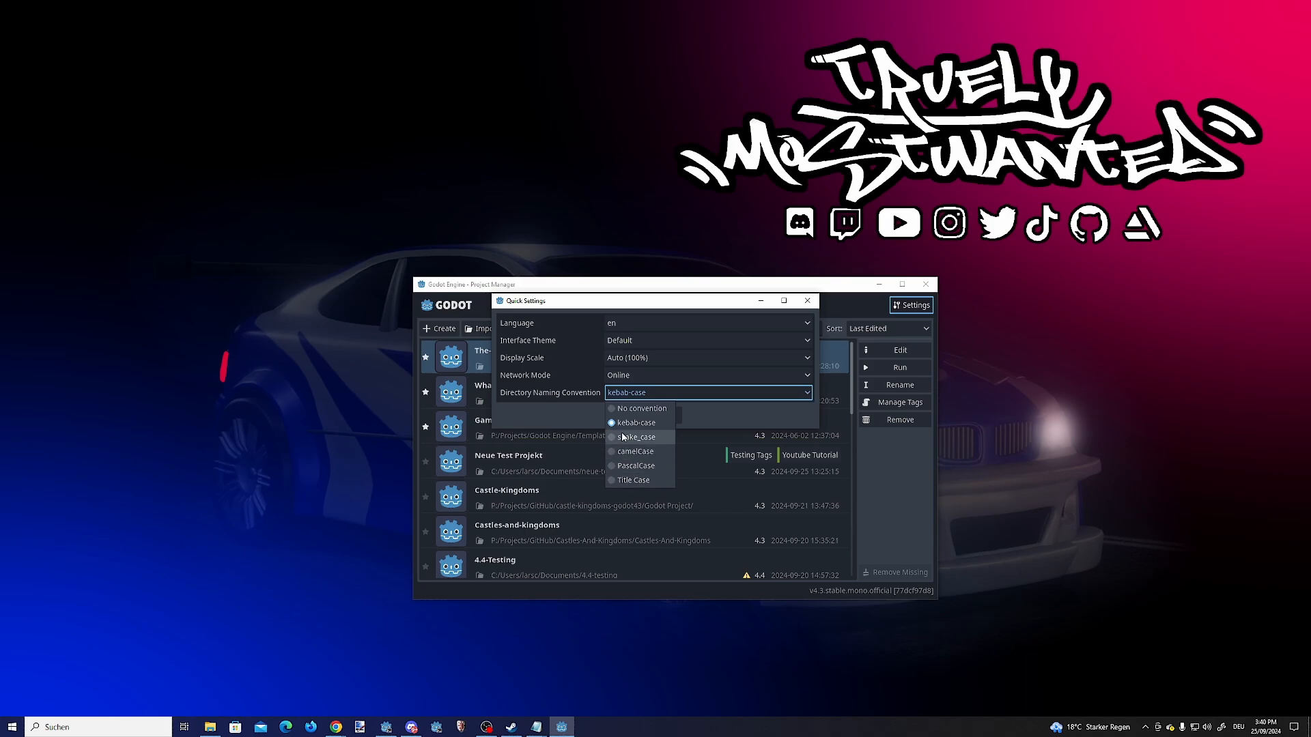
{"action": "left_click", "coordinate": [711, 400]}
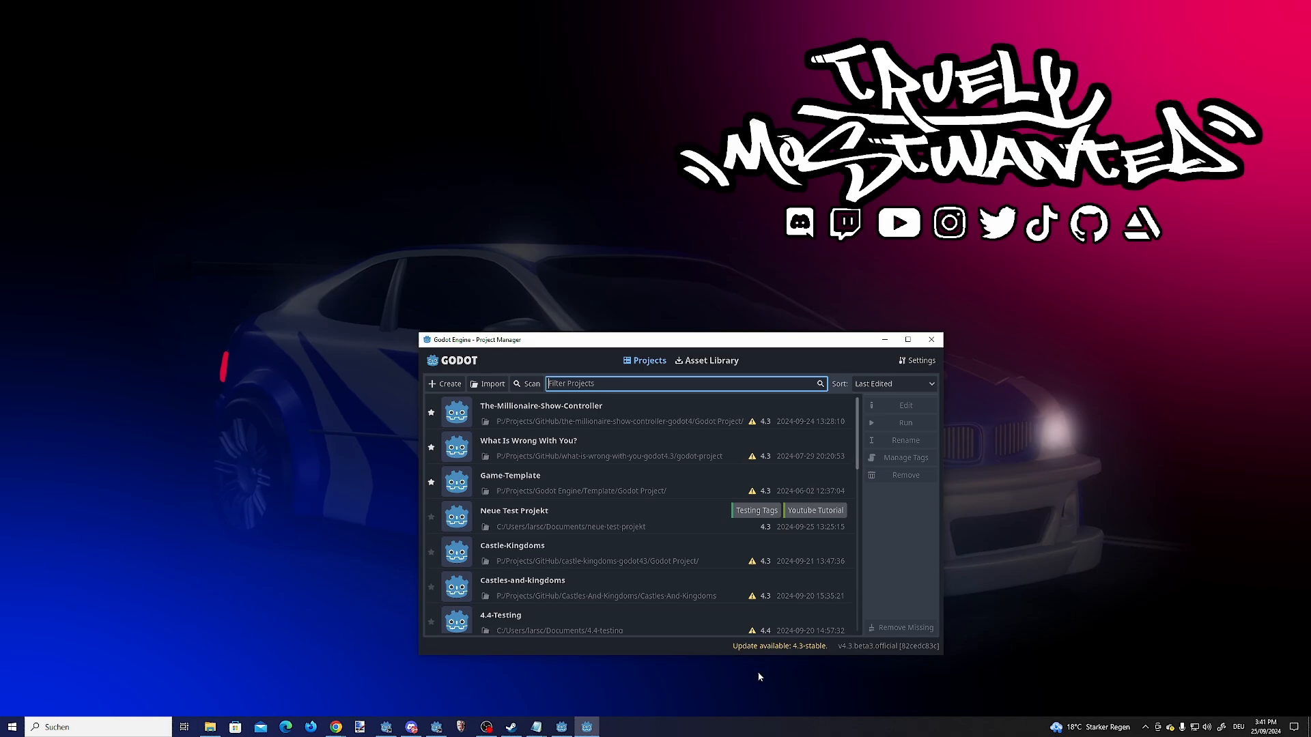
Step: Open the download page of the available 4.3-stable update and look over the release
{"action": "left_click", "coordinate": [794, 648]}
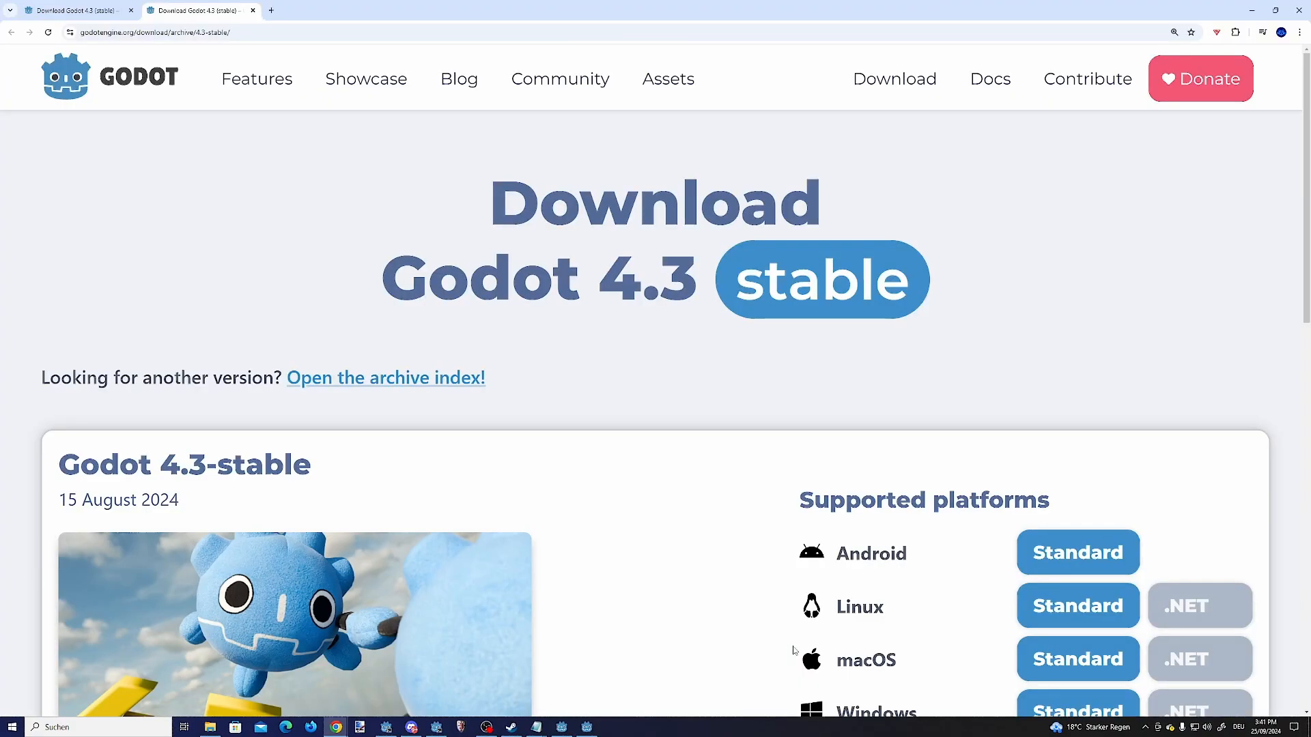
{"action": "left_click_drag", "start_coordinate": [395, 303], "coordinate": [979, 308]}
{"action": "scroll", "coordinate": [979, 308], "scroll_direction": "down", "scroll_amount": 3}
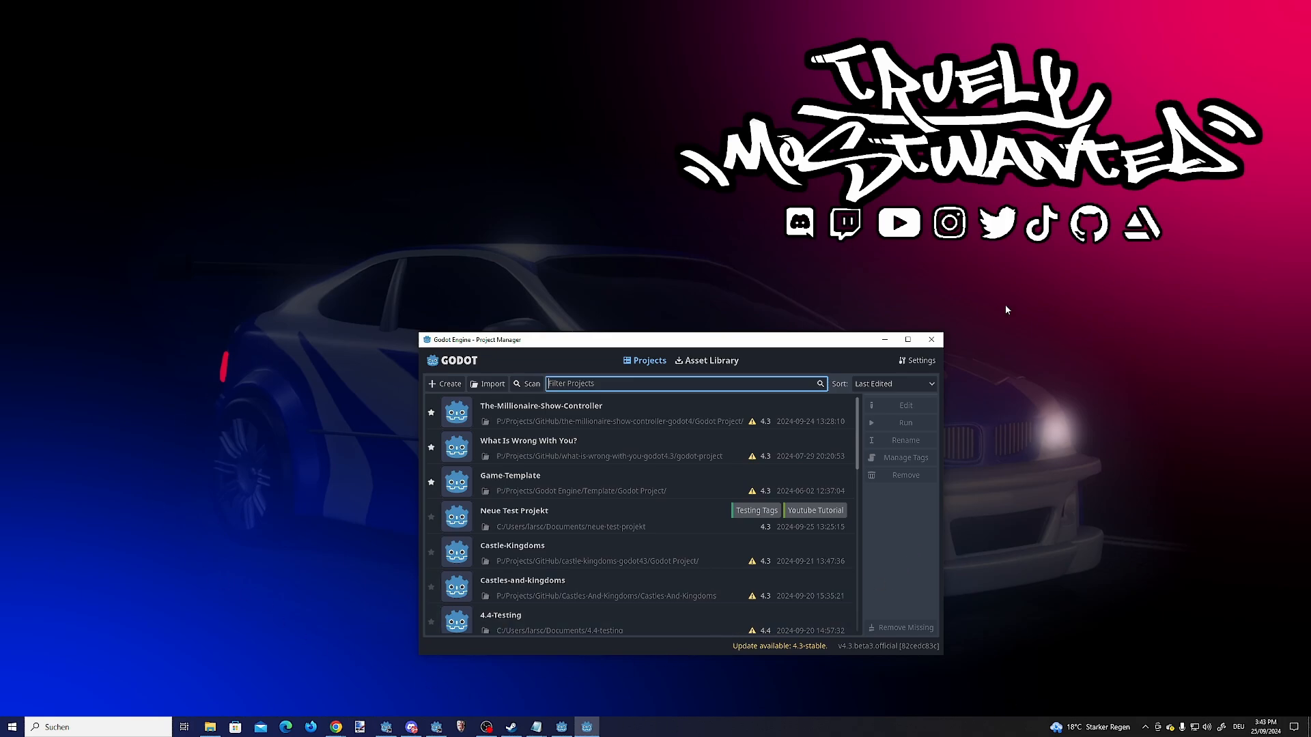
{"action": "mouse_move", "coordinate": [751, 424]}
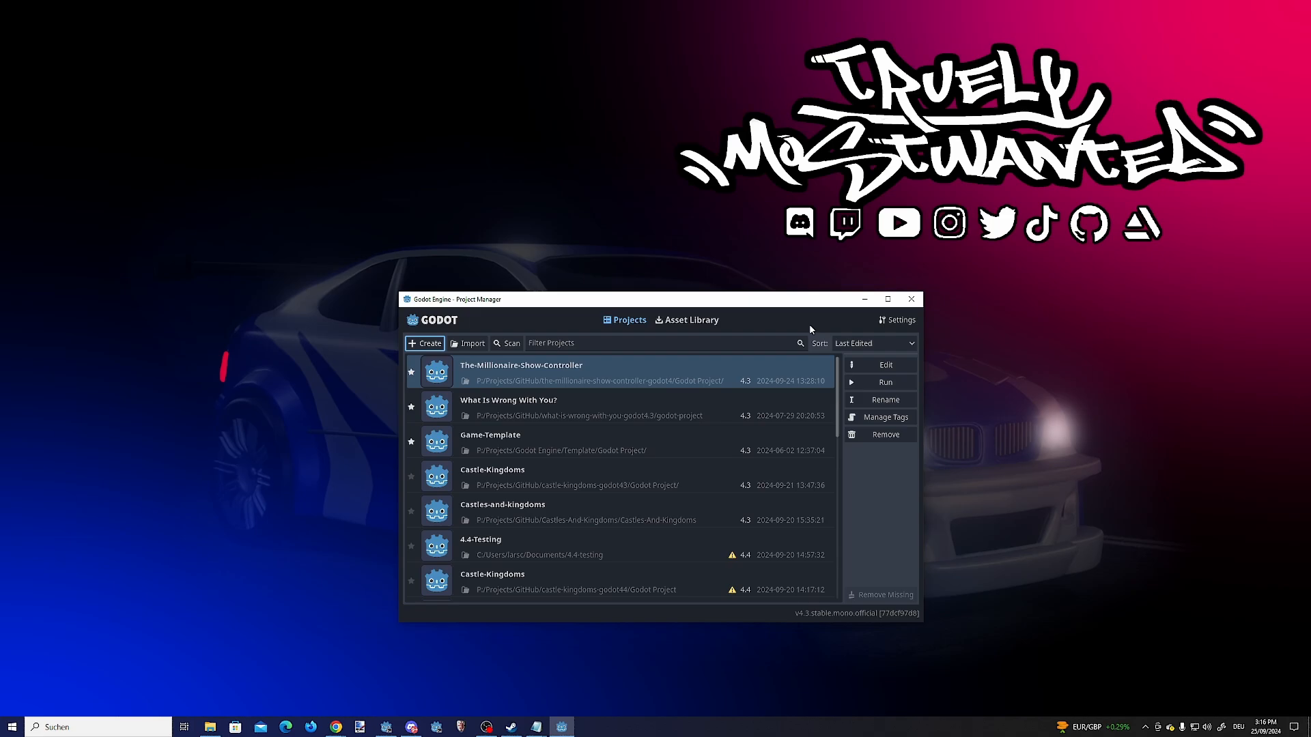
Step: Start a new project named "Neue Test Projekt" and check the base directory and folder name in its path
{"action": "left_click", "coordinate": [425, 343]}
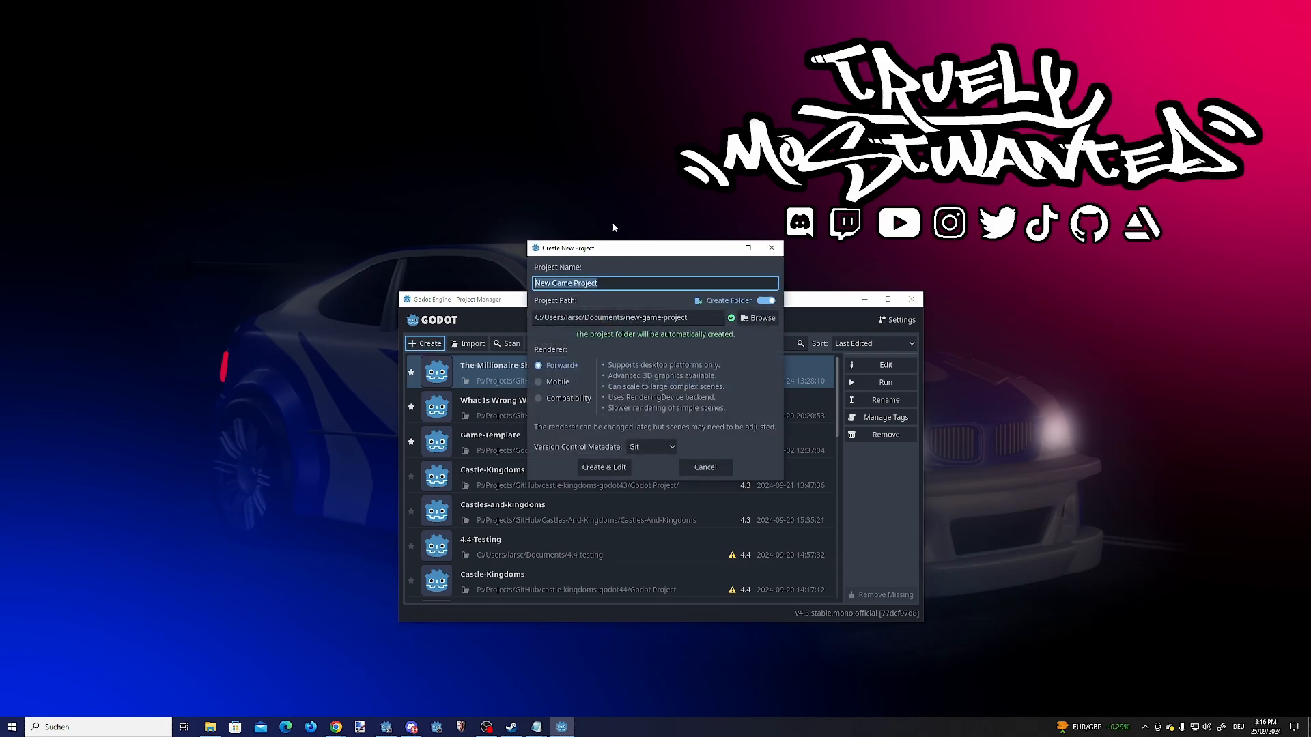
{"action": "type", "text": "Neue Test Projekt"}
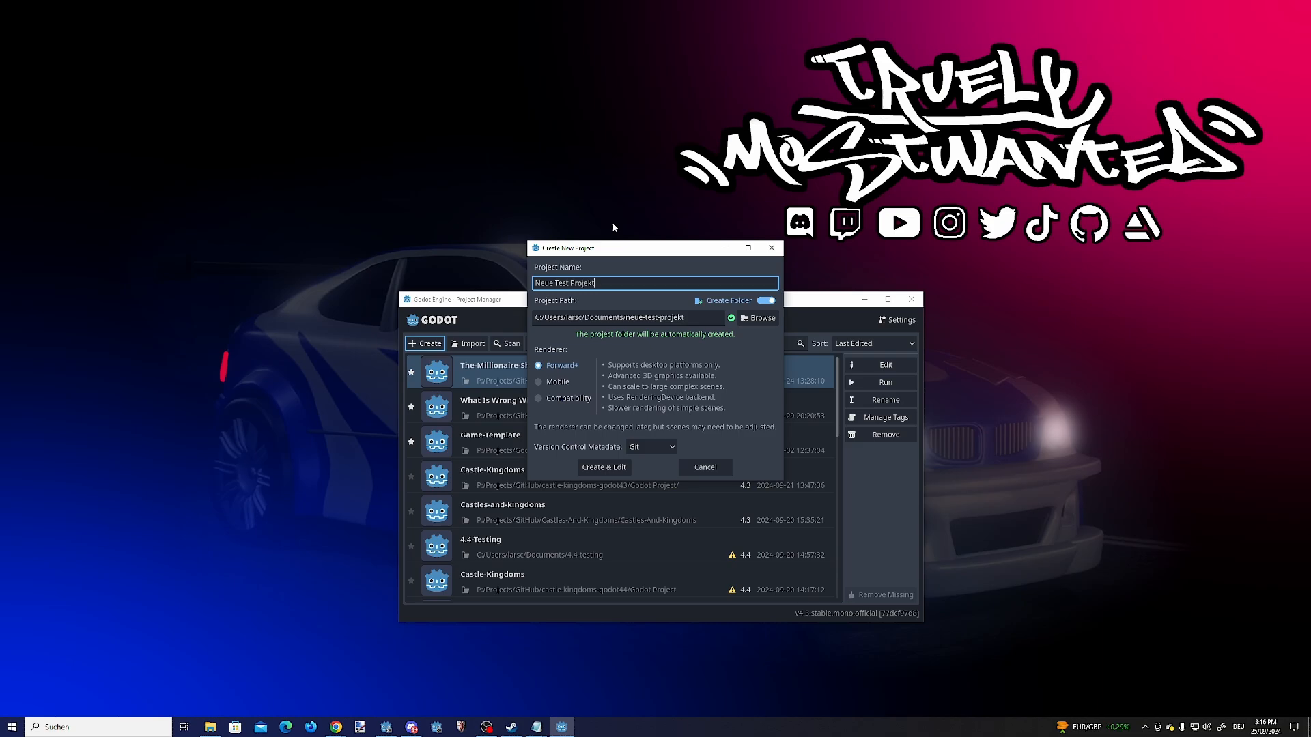
{"action": "left_click_drag", "start_coordinate": [693, 316], "coordinate": [515, 314]}
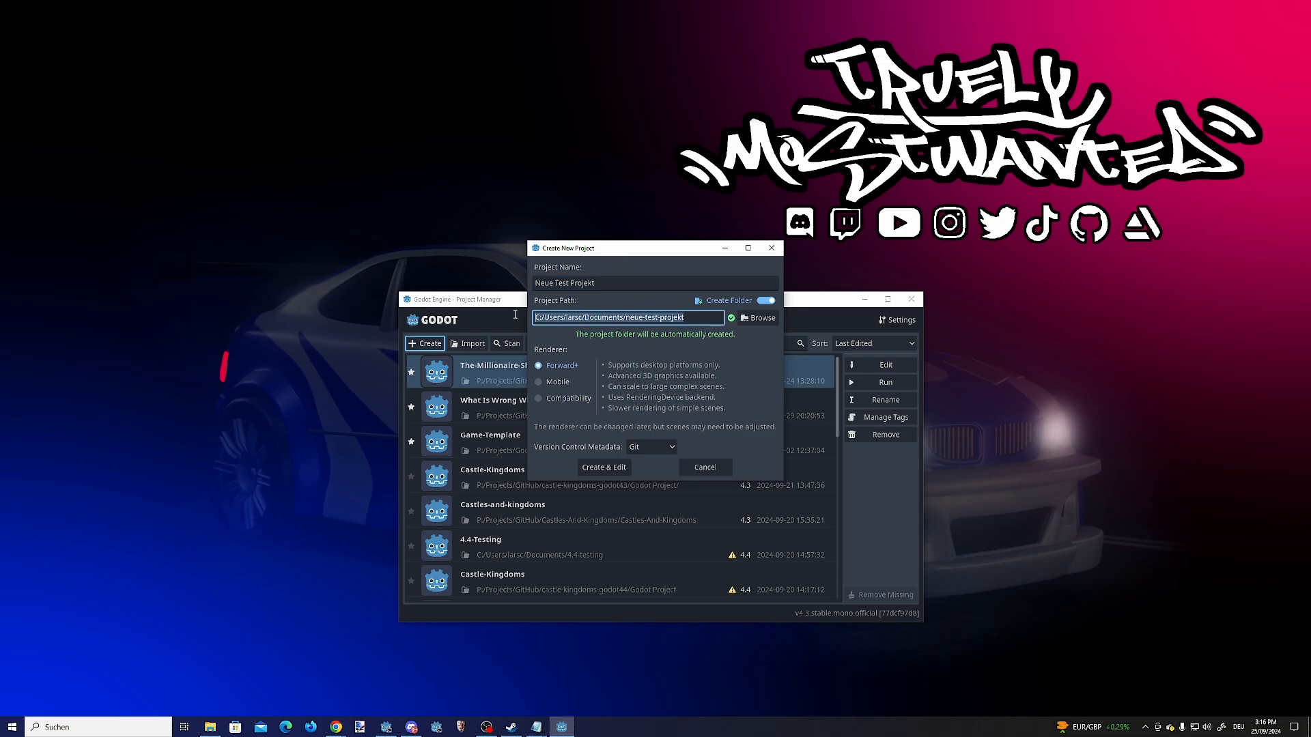
{"action": "left_click", "coordinate": [624, 318]}
{"action": "left_click_drag", "start_coordinate": [625, 318], "coordinate": [505, 315]}
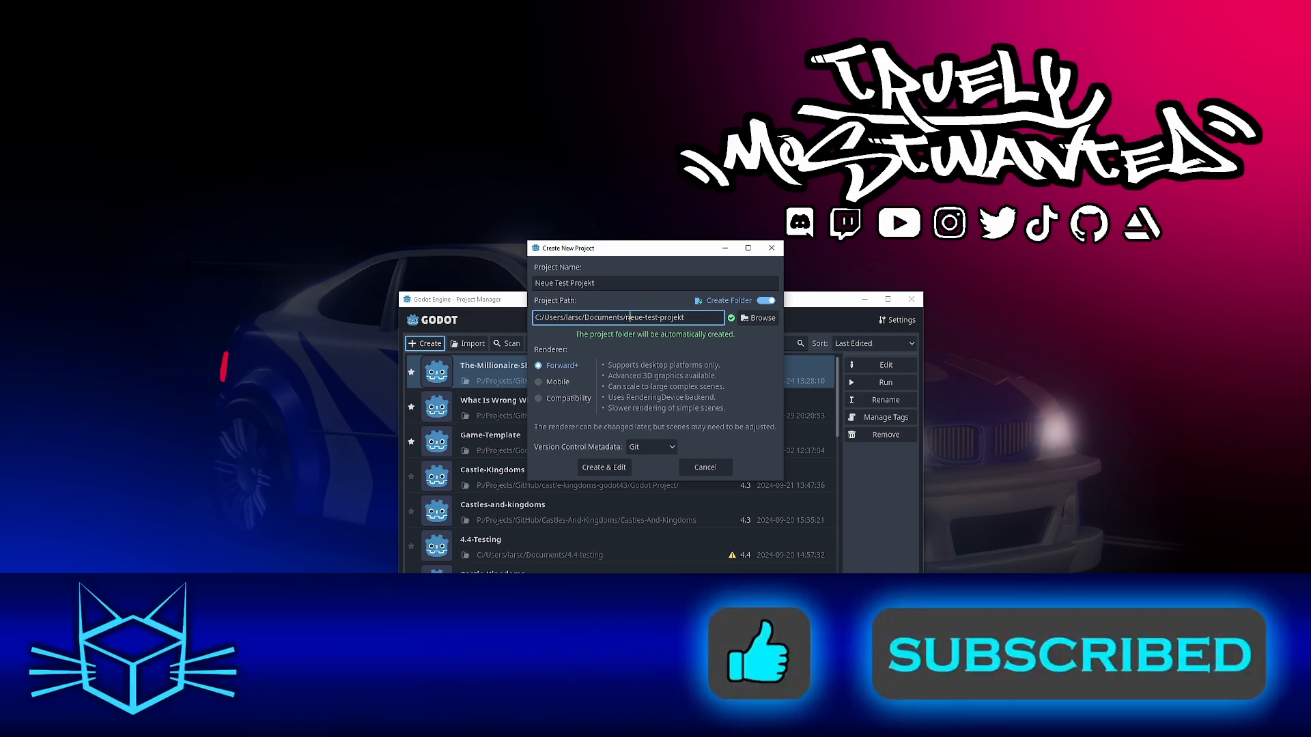
{"action": "left_click", "coordinate": [625, 318]}
{"action": "left_click_drag", "start_coordinate": [626, 318], "coordinate": [701, 318]}
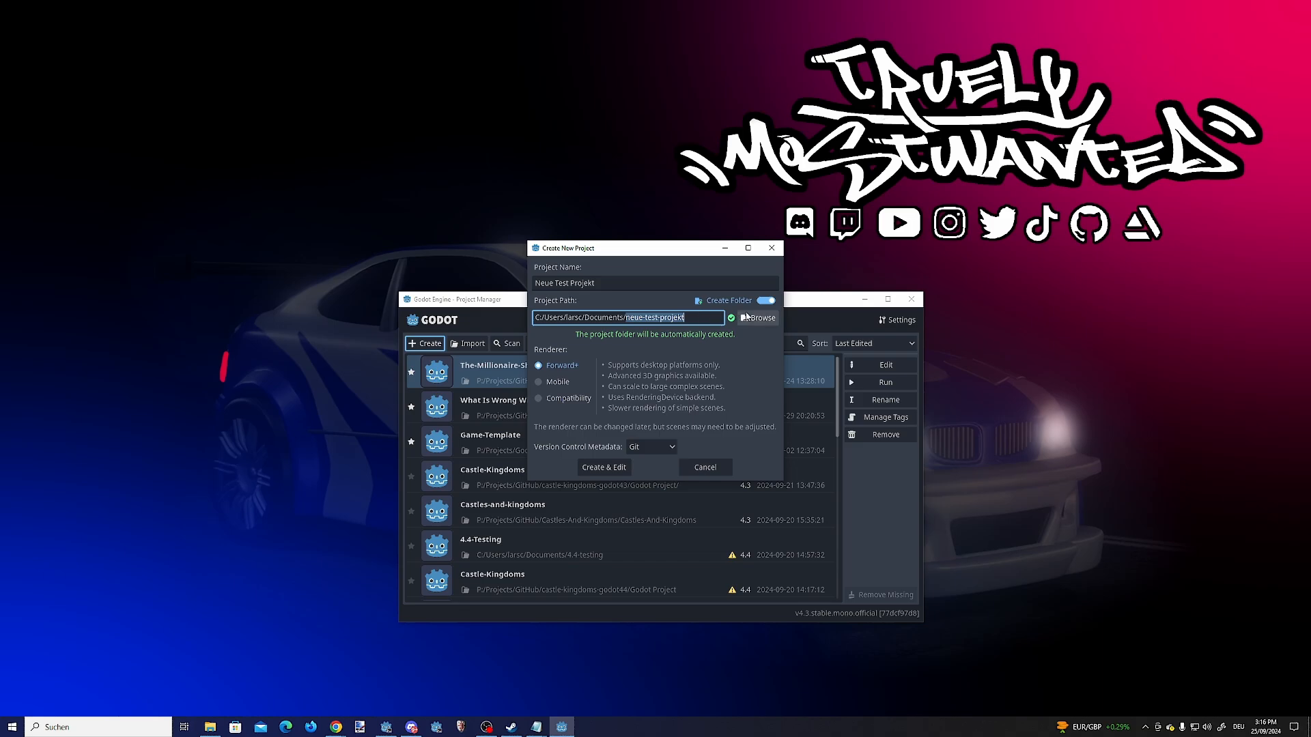
Step: Disable automatic folder creation to inspect the project path without a subfolder, and enable it again
{"action": "left_click", "coordinate": [774, 302]}
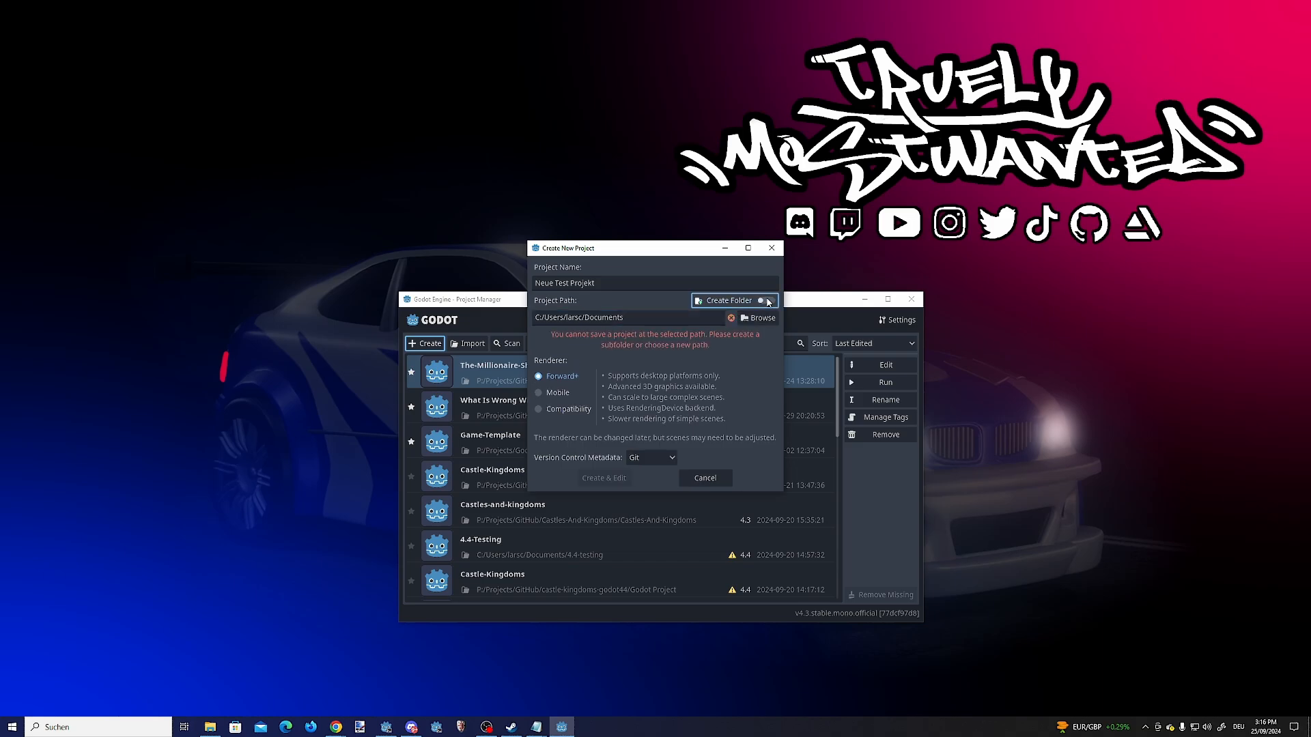
{"action": "left_click", "coordinate": [701, 320]}
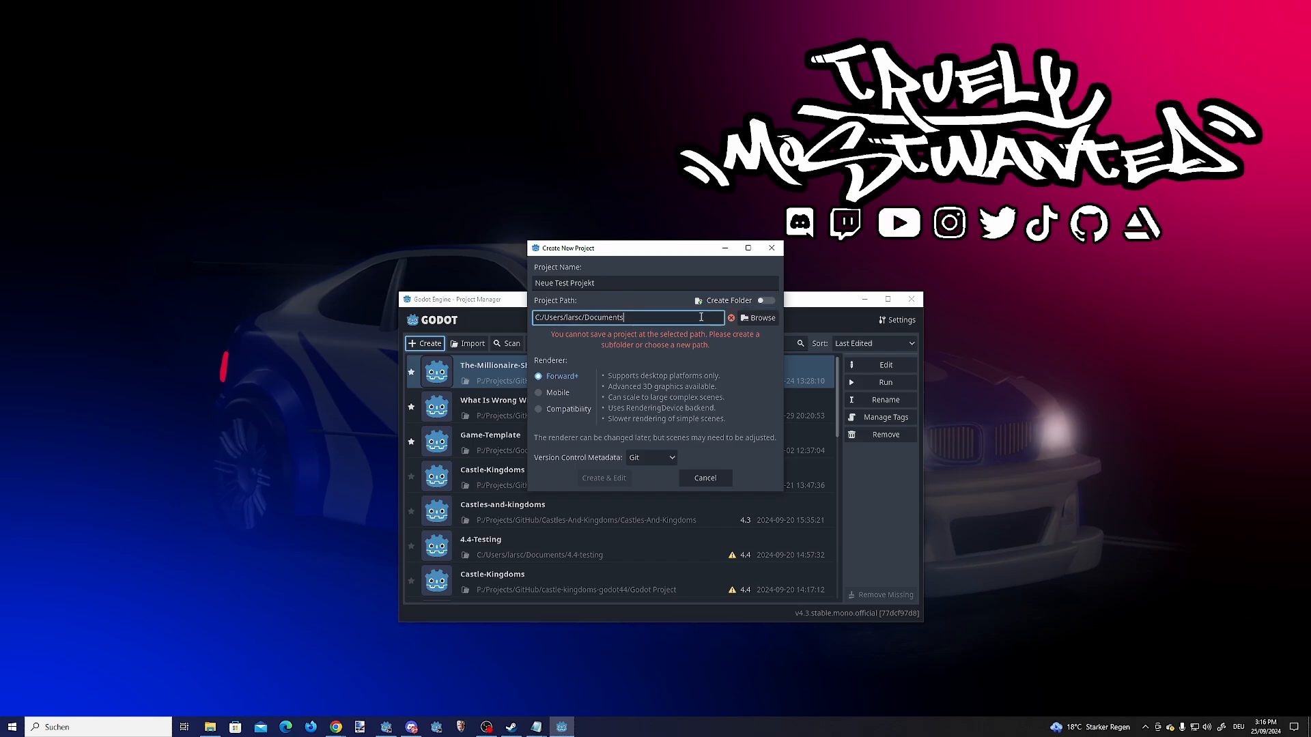
{"action": "left_click_drag", "start_coordinate": [701, 316], "coordinate": [508, 303]}
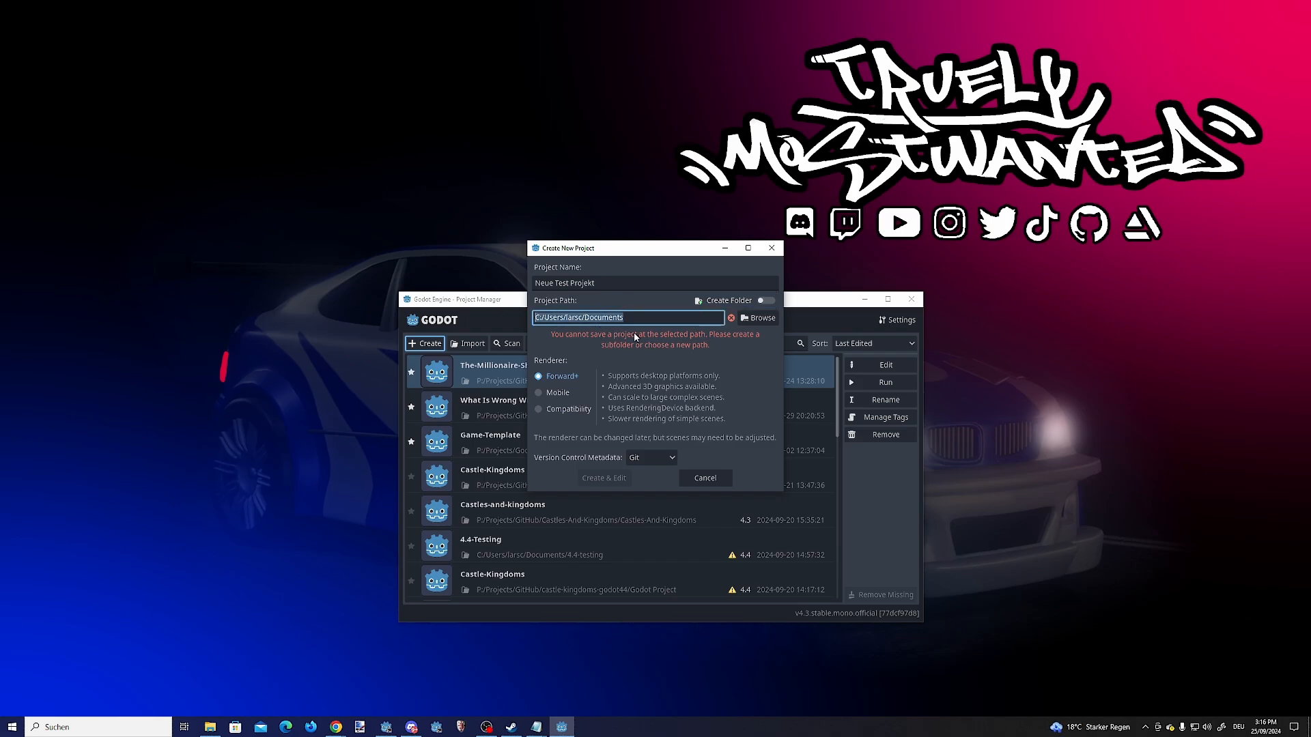
{"action": "left_click", "coordinate": [756, 318]}
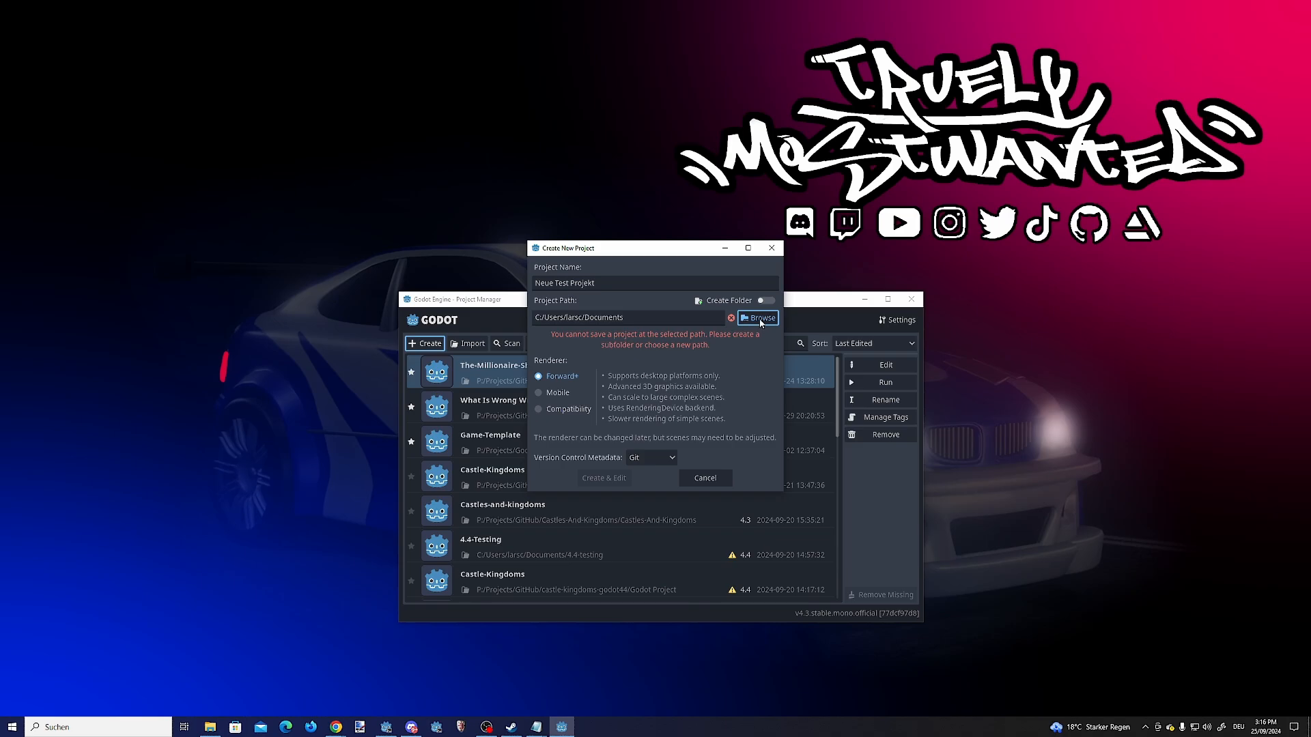
{"action": "left_click", "coordinate": [765, 301]}
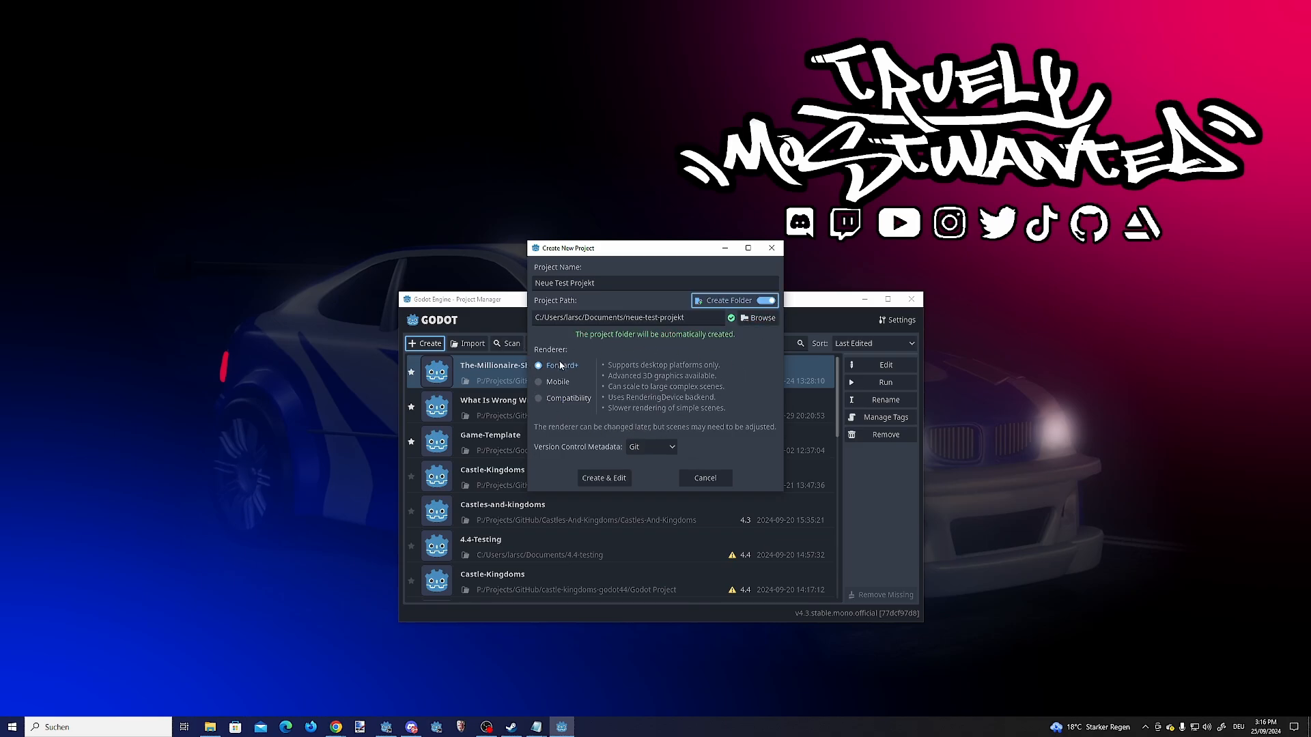
Step: Compare the descriptions of the Forward+, Mobile and Compatibility renderers and select Compatibility for the new project
{"action": "left_click", "coordinate": [565, 366]}
{"action": "left_click", "coordinate": [558, 383]}
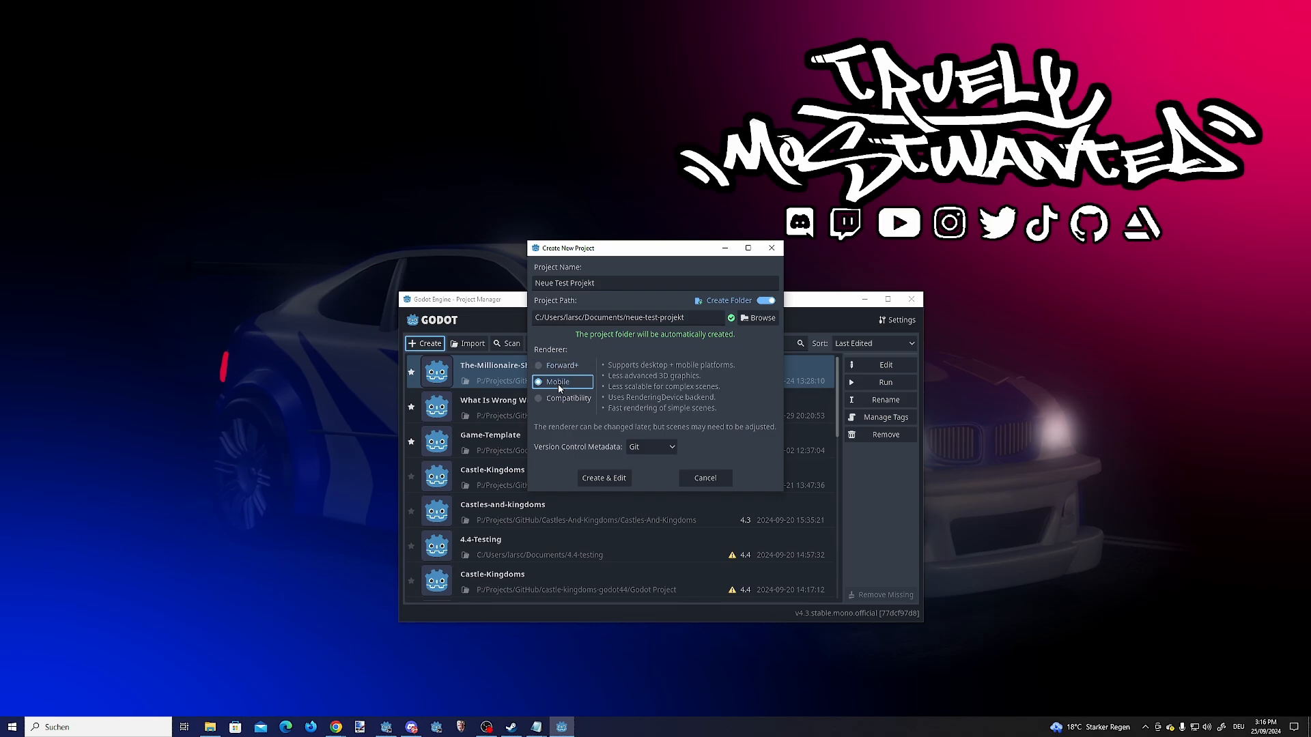
{"action": "left_click", "coordinate": [569, 399]}
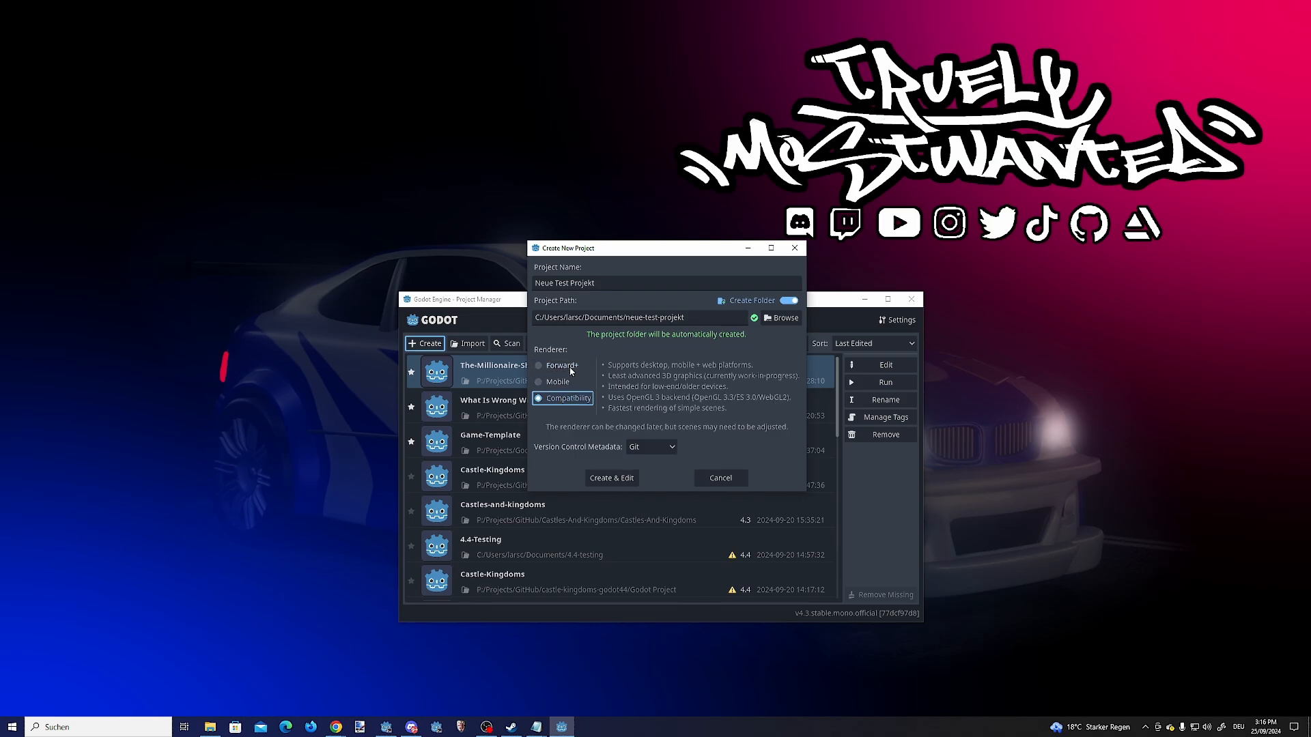
{"action": "left_click", "coordinate": [571, 366]}
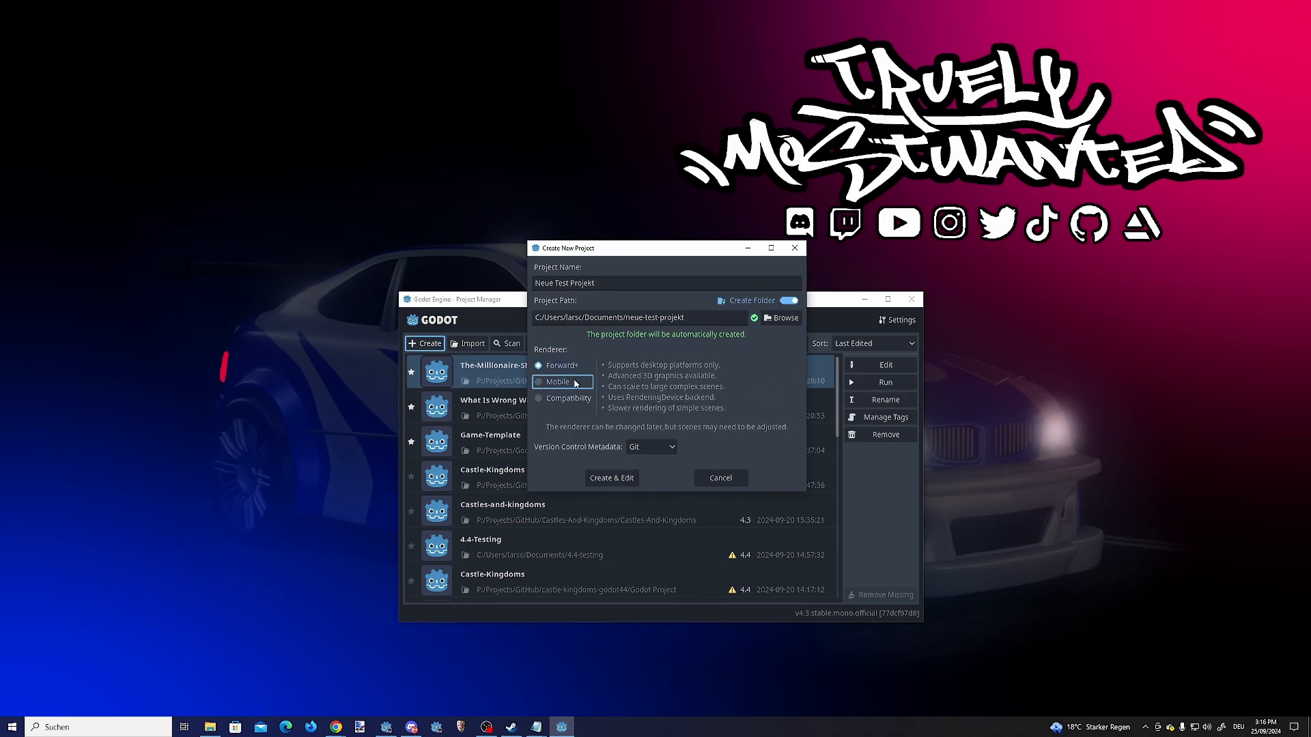
{"action": "left_click", "coordinate": [570, 383]}
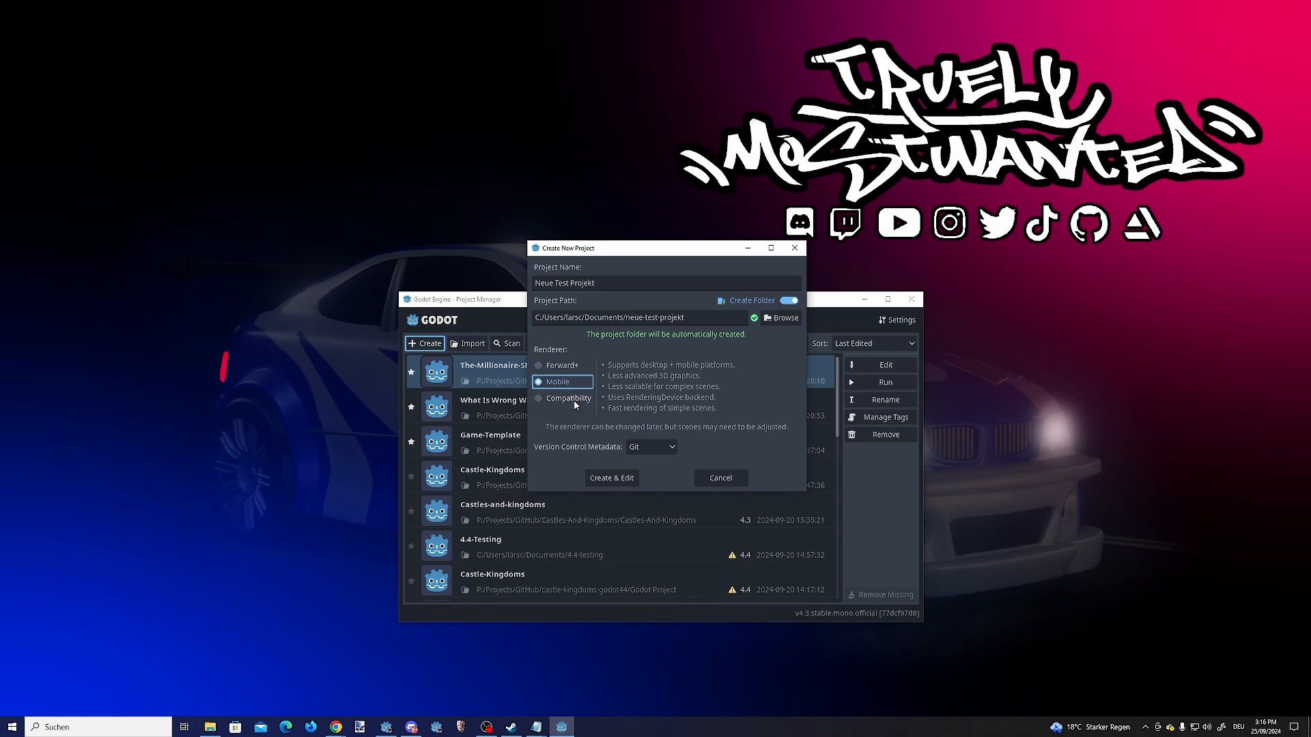
{"action": "left_click", "coordinate": [575, 403]}
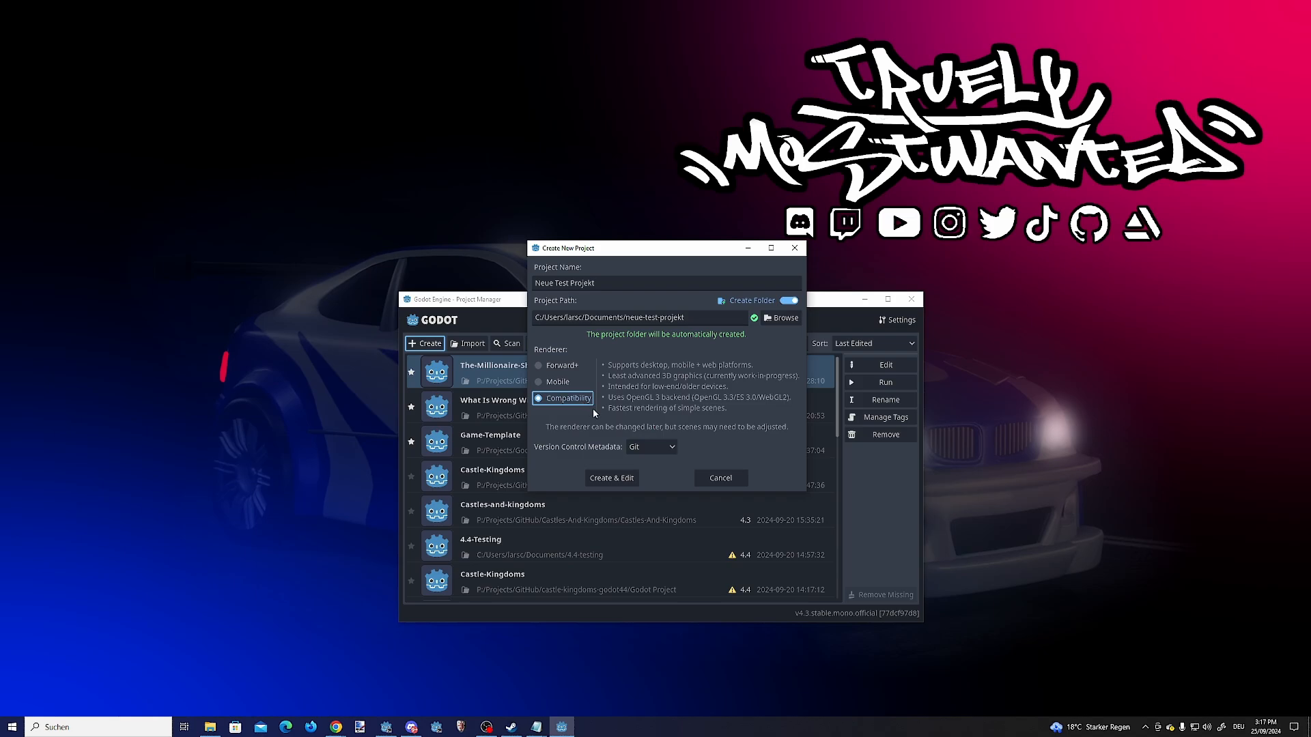
Step: Check the version control metadata options, keep Git, and create the project
{"action": "left_click", "coordinate": [648, 451]}
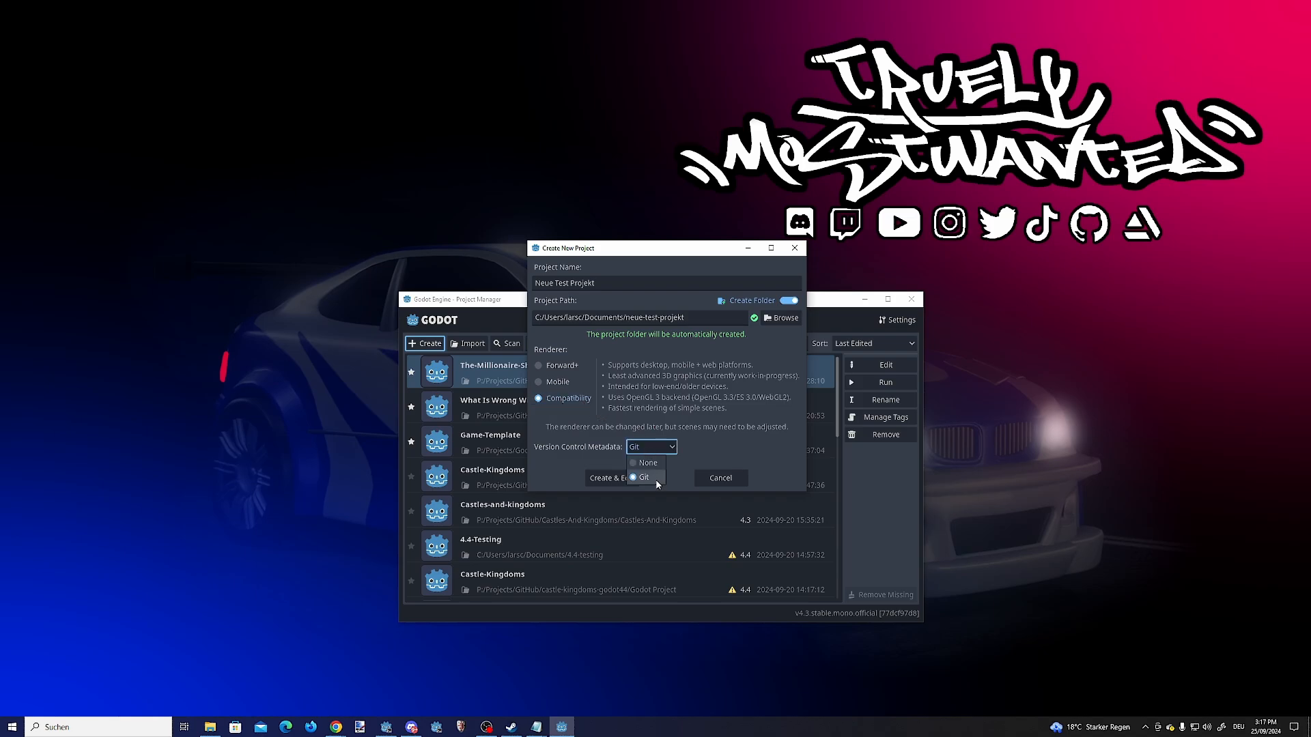
{"action": "left_click", "coordinate": [723, 434]}
{"action": "left_click", "coordinate": [632, 481]}
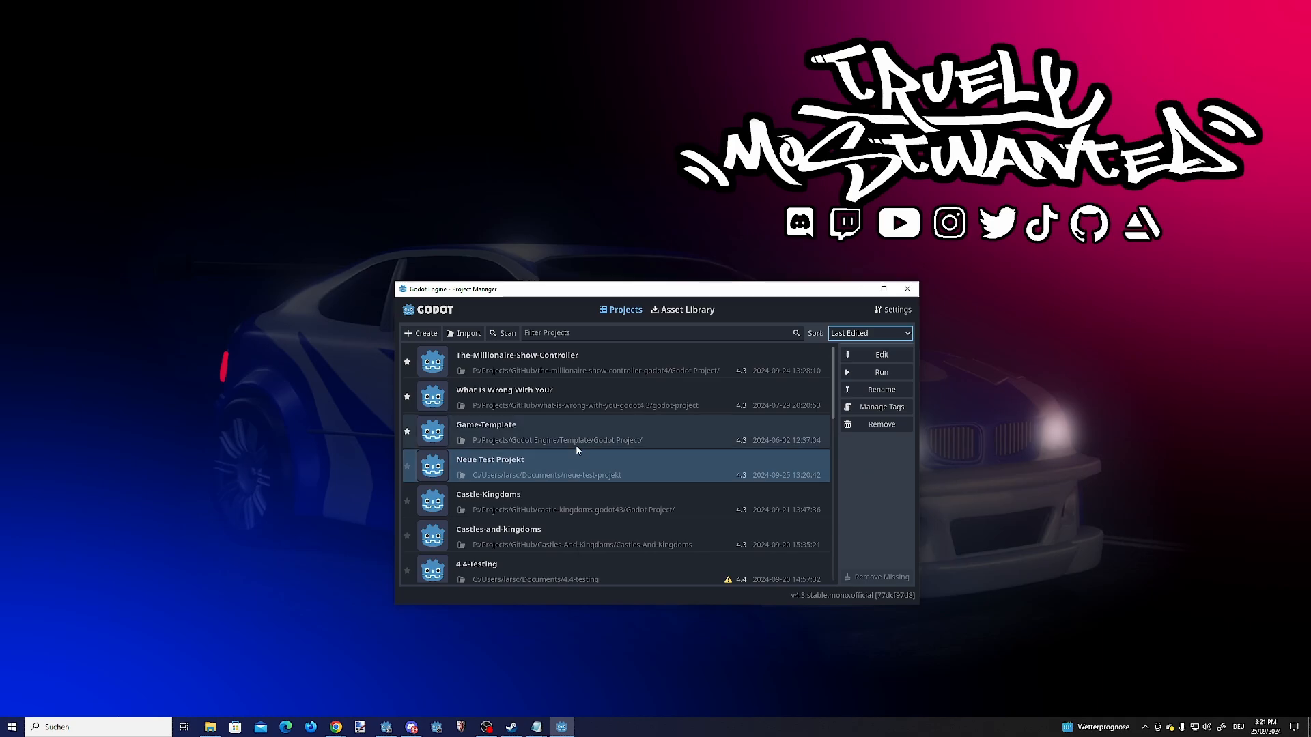
Step: Select Neue Test Projekt and inspect its name and path in the rename dialog without changing them
{"action": "left_click", "coordinate": [571, 464]}
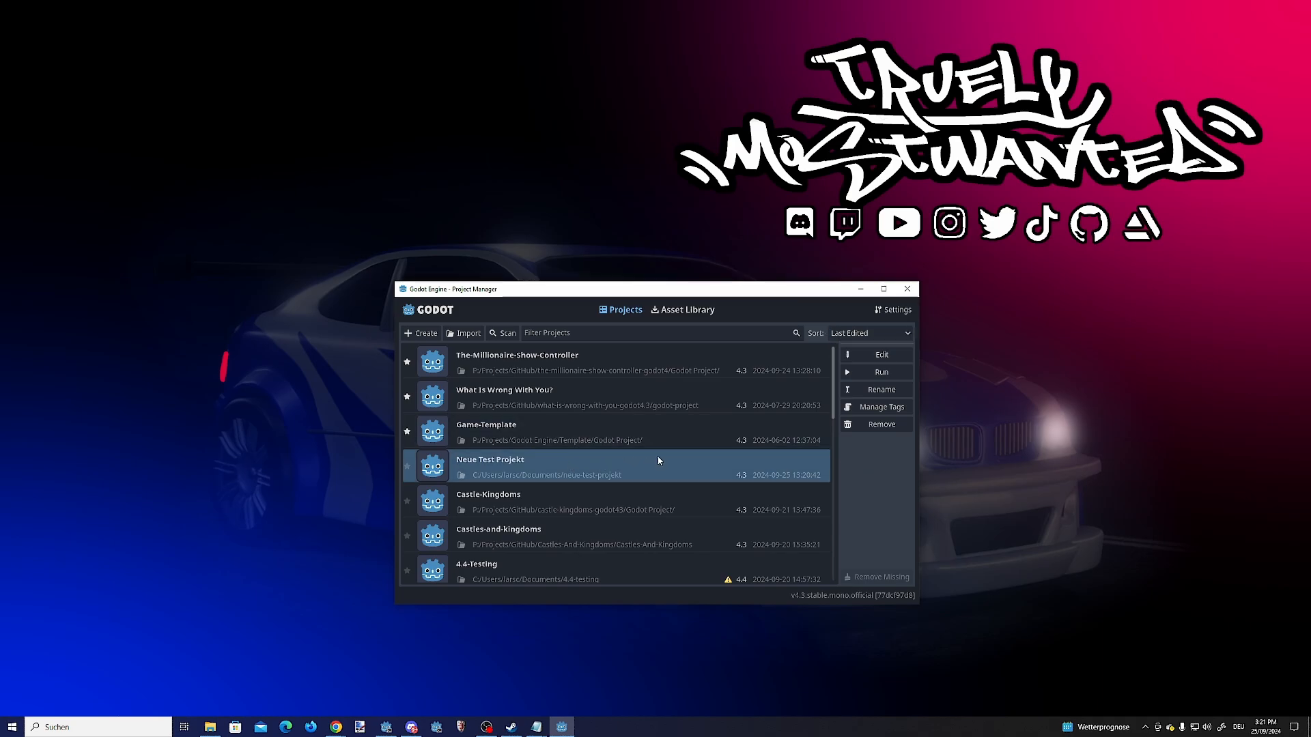
{"action": "left_click", "coordinate": [889, 391]}
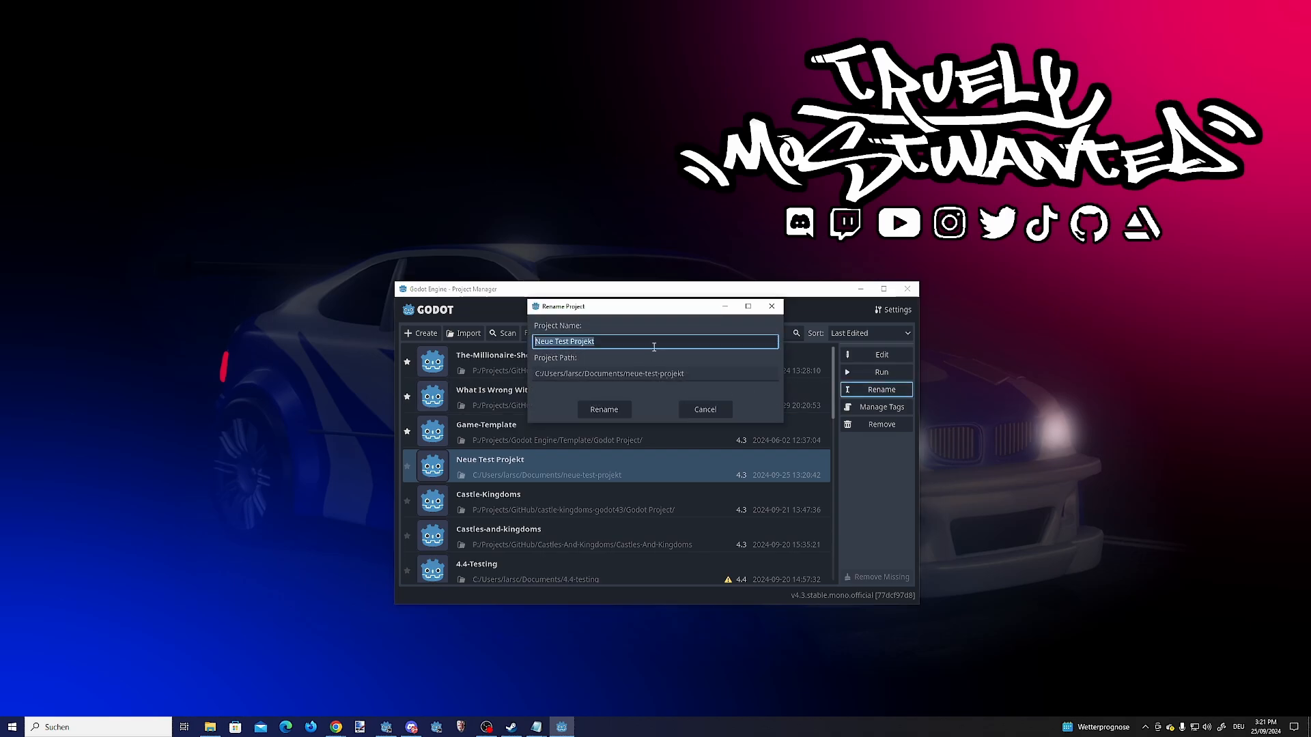
{"action": "left_click_drag", "start_coordinate": [707, 376], "coordinate": [513, 388]}
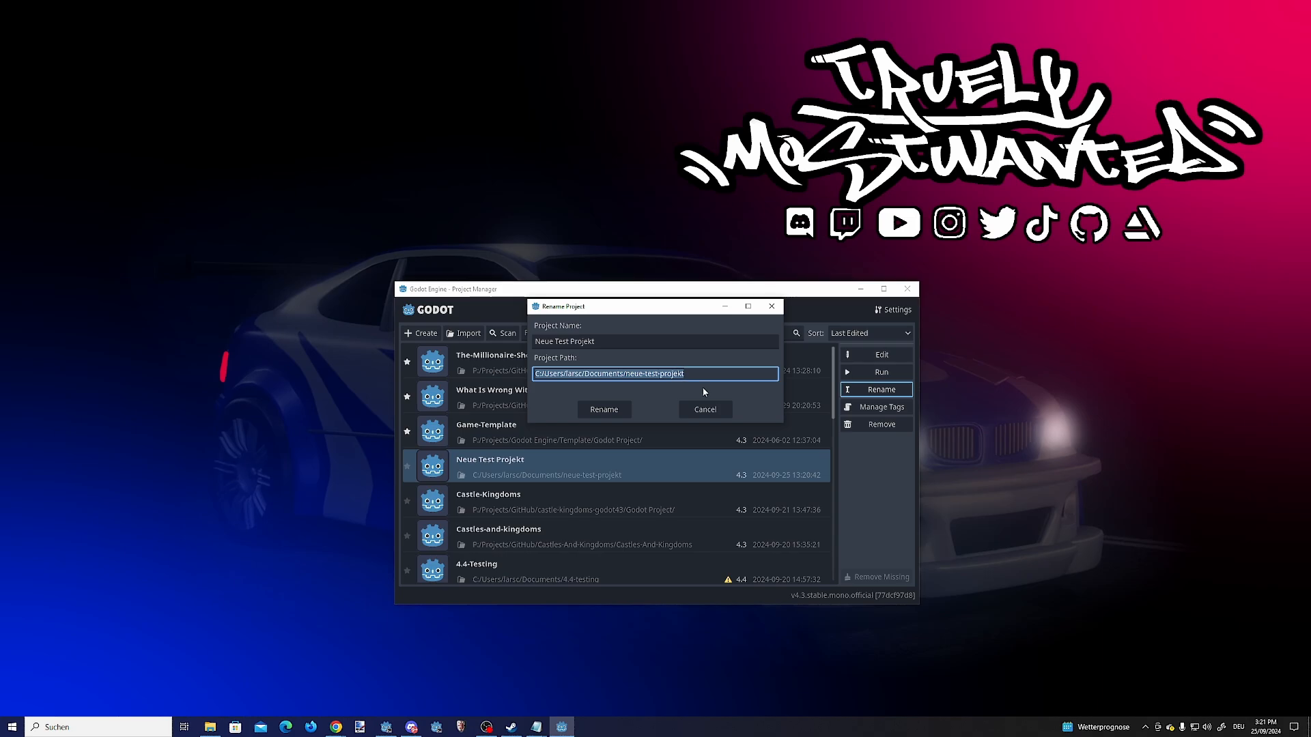
{"action": "left_click", "coordinate": [693, 409]}
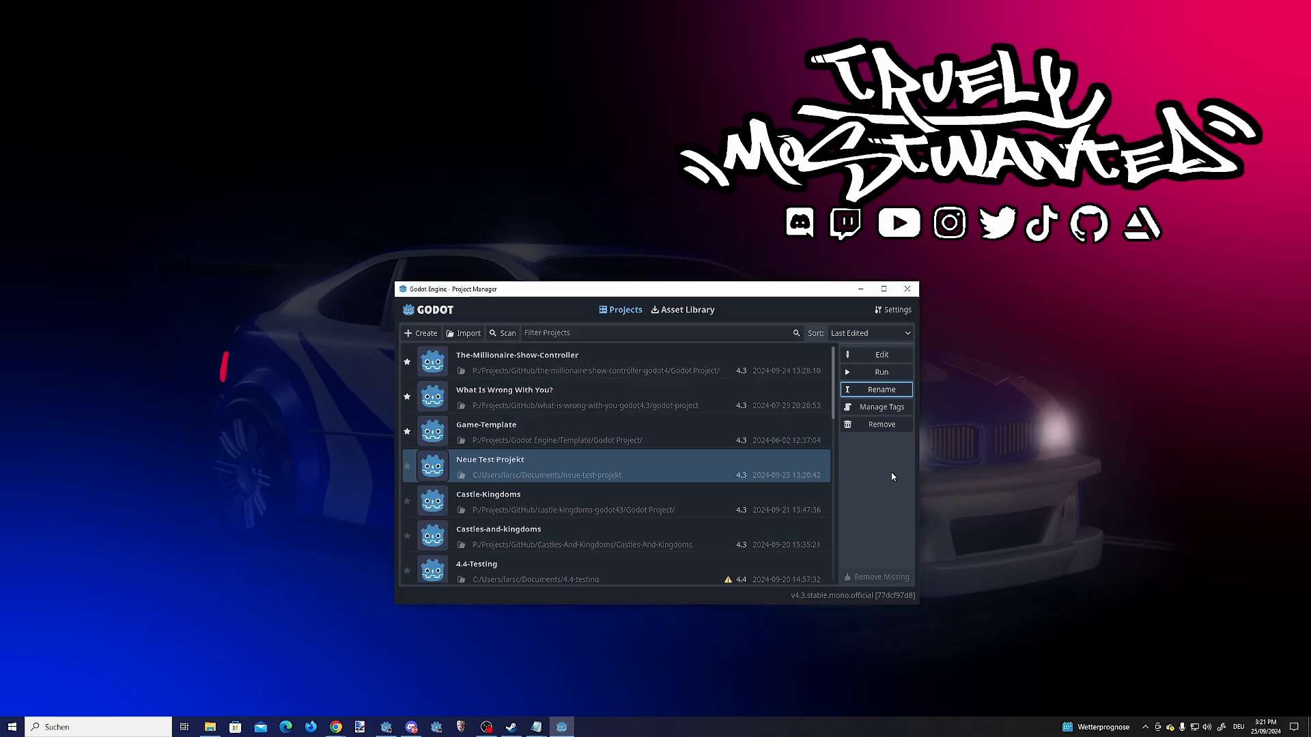
Step: Add the Youtube Tutorial tag and a newly created testing_tags tag to Neue Test Projekt
{"action": "left_click", "coordinate": [874, 408]}
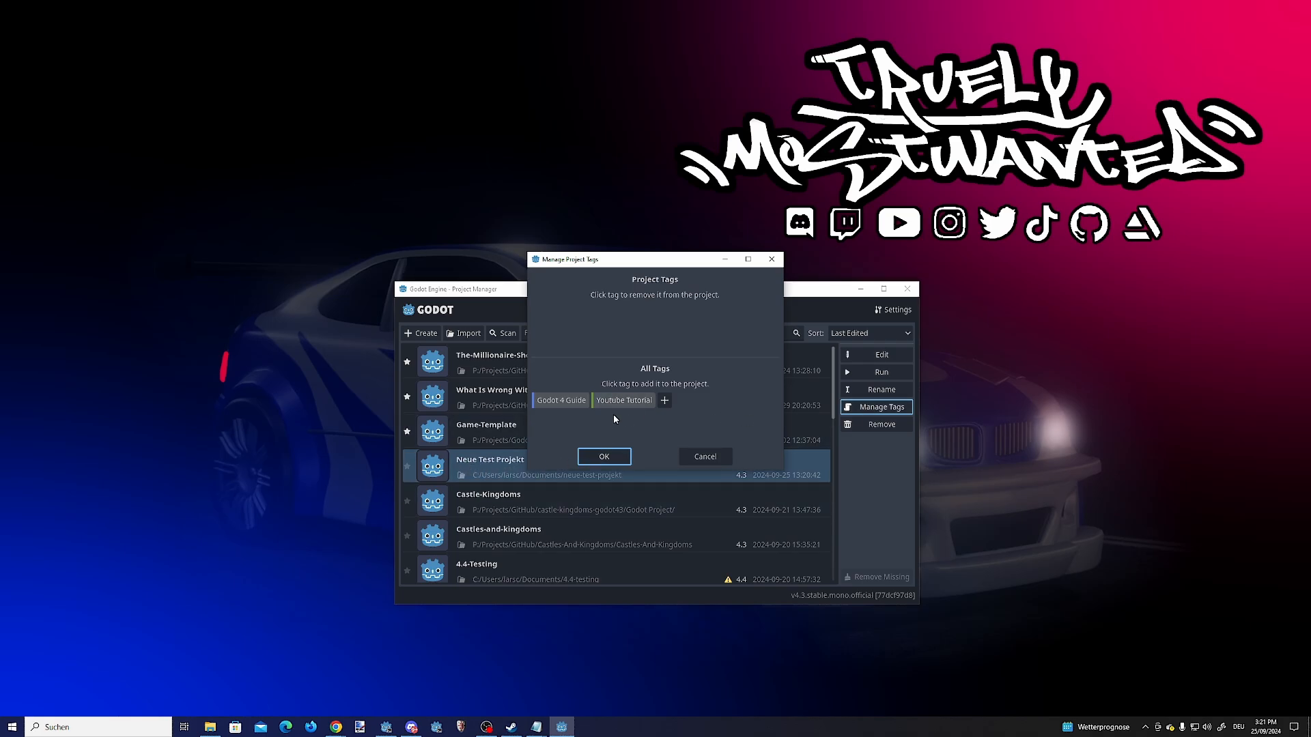
{"action": "left_click", "coordinate": [630, 402]}
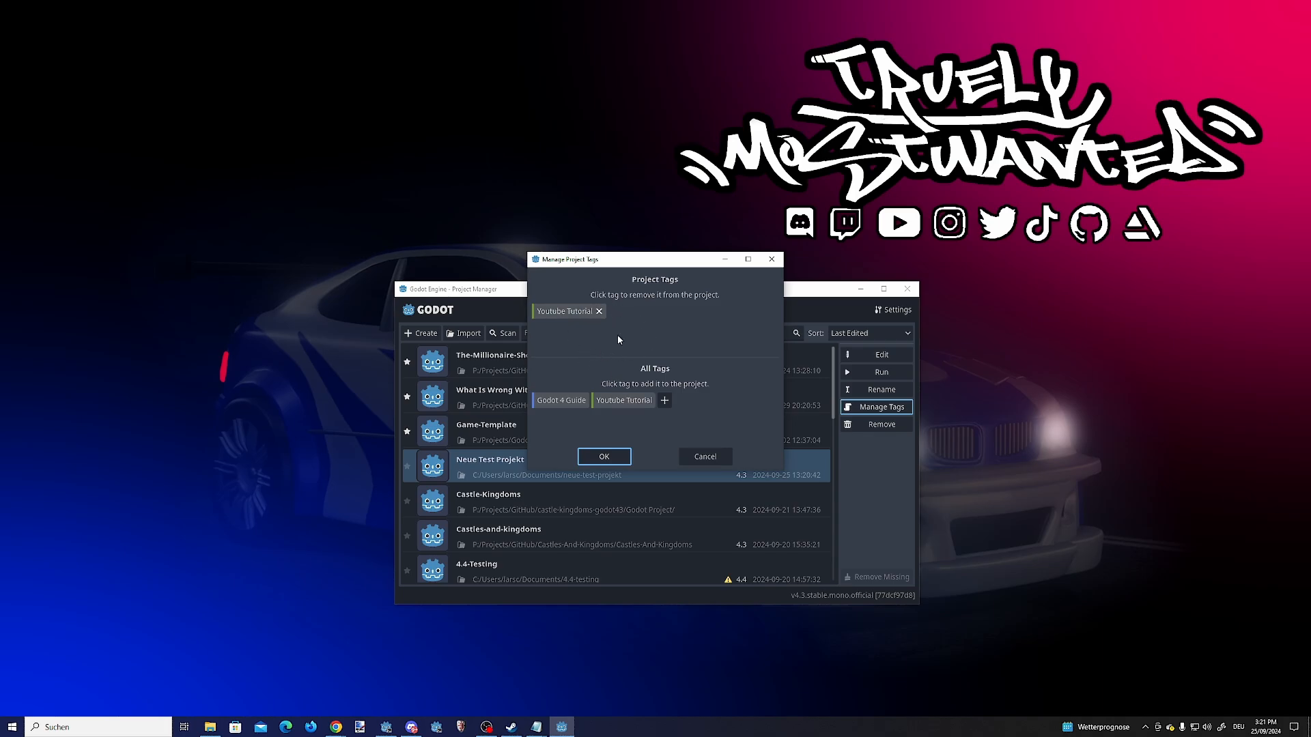
{"action": "left_click", "coordinate": [665, 401]}
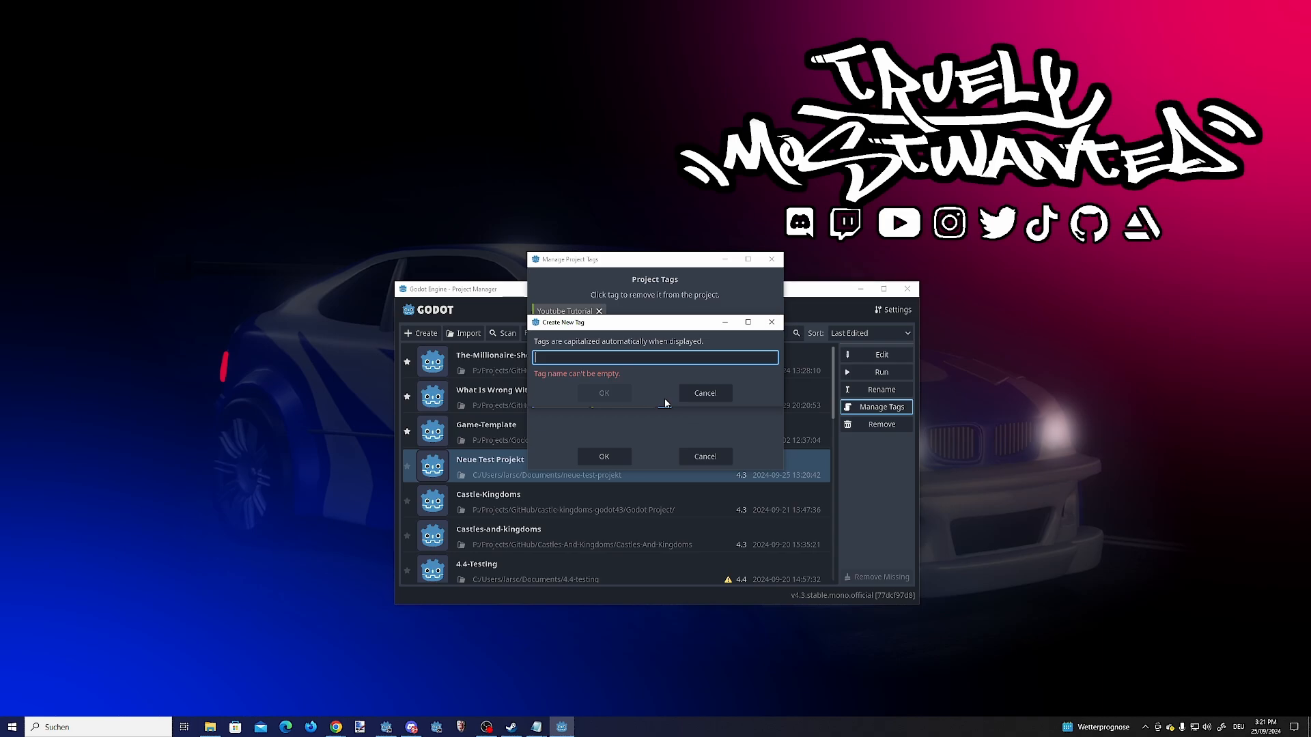
{"action": "type", "text": "test"}
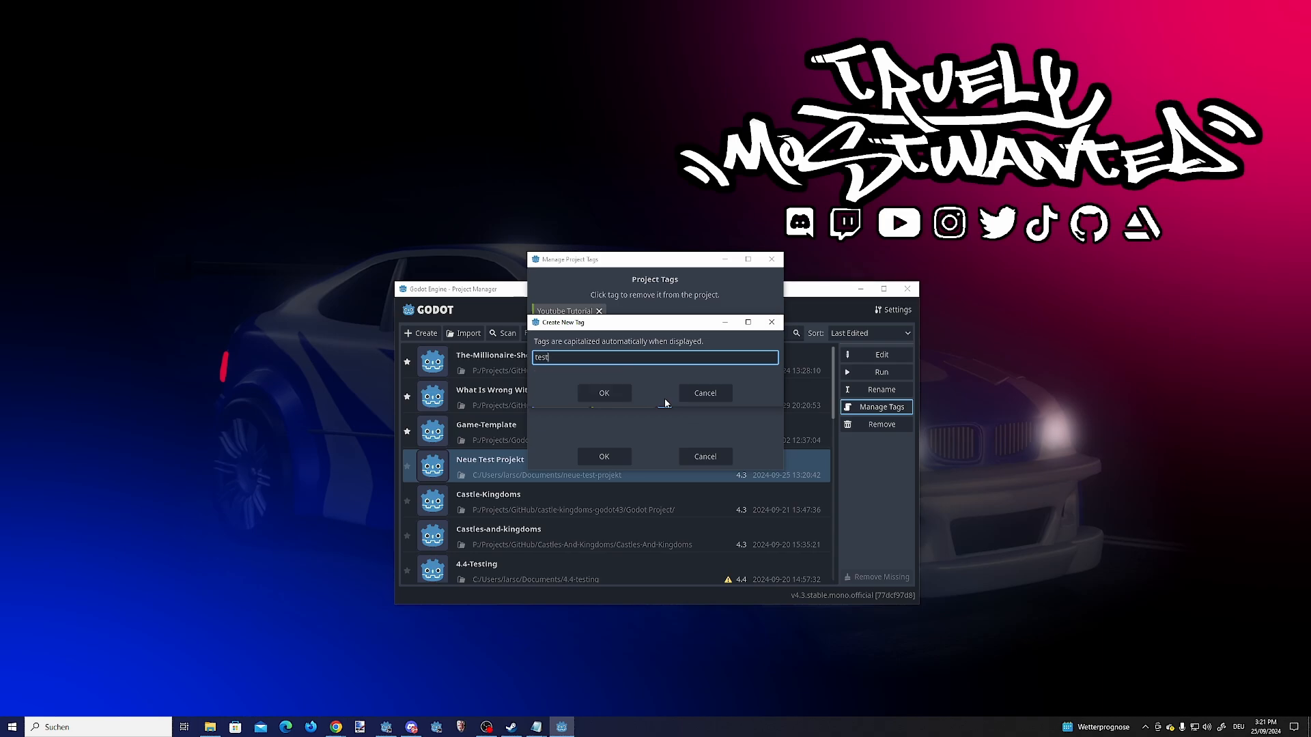
{"action": "type", "text": "ing tags"}
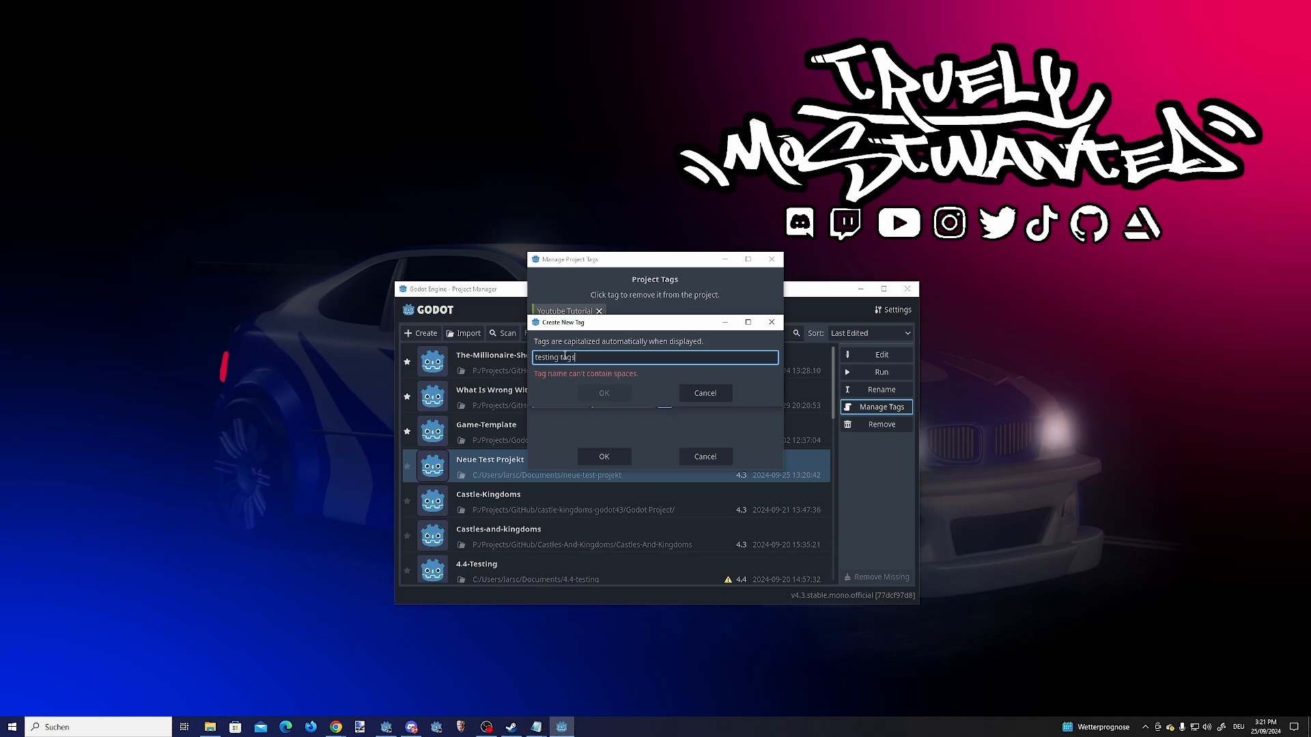
{"action": "left_click", "coordinate": [561, 359]}
{"action": "key", "text": "BackSpace"}
{"action": "type", "text": "_"}
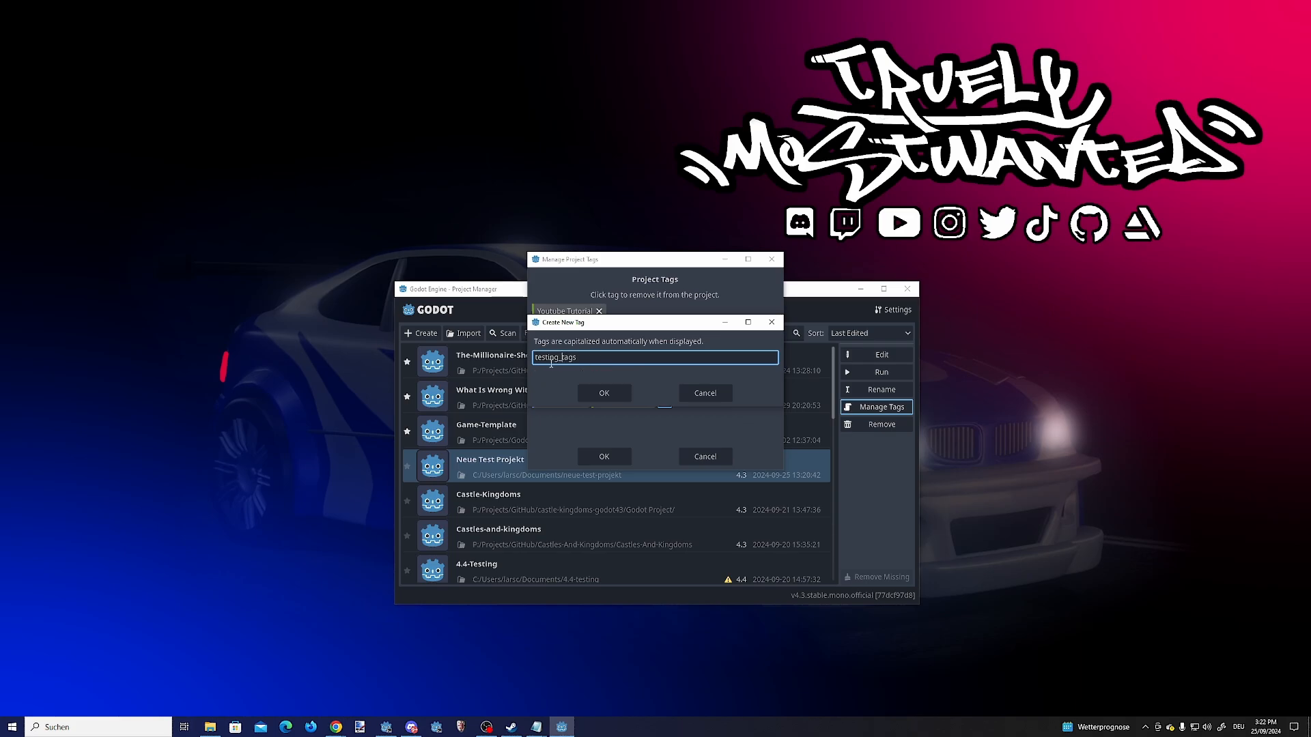
{"action": "left_click", "coordinate": [604, 394]}
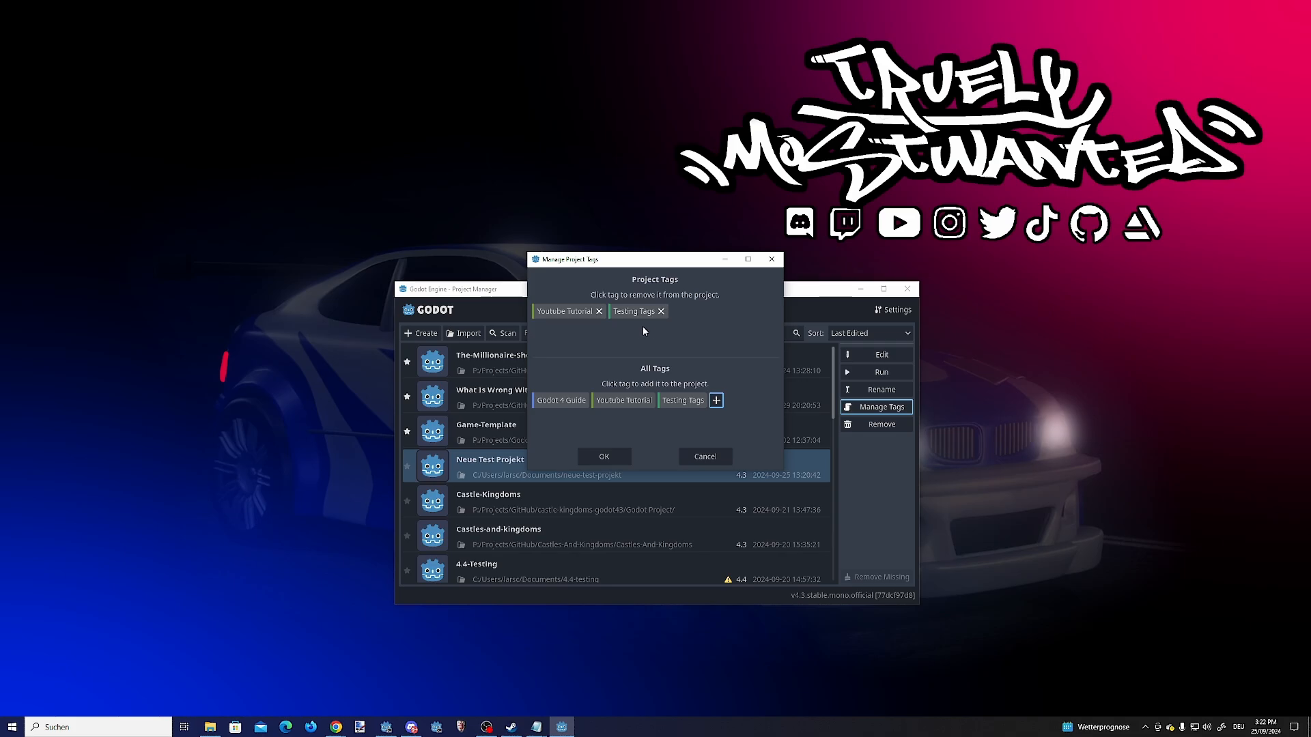
{"action": "left_click", "coordinate": [604, 456]}
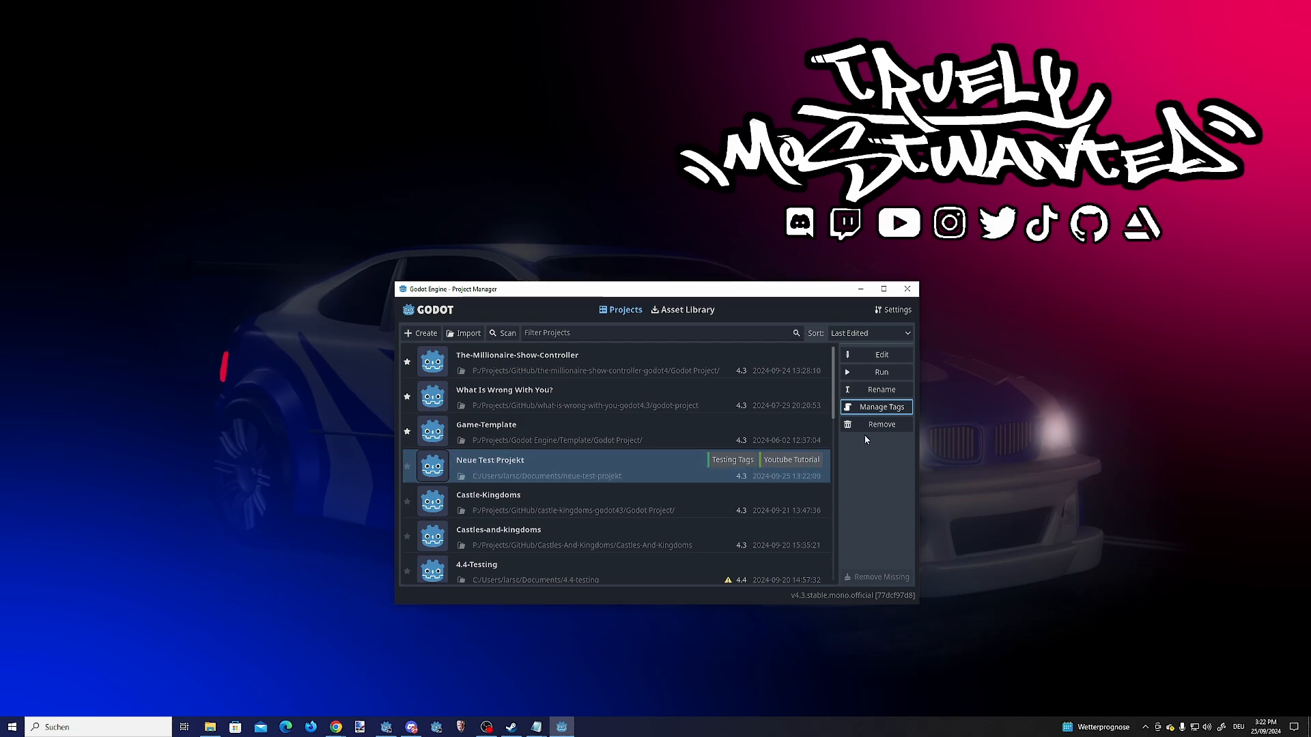
Step: Remove Neue Test Projekt from the project list and import it back for editing from project.godot in the neue-test-projekt folder
{"action": "left_click", "coordinate": [882, 424]}
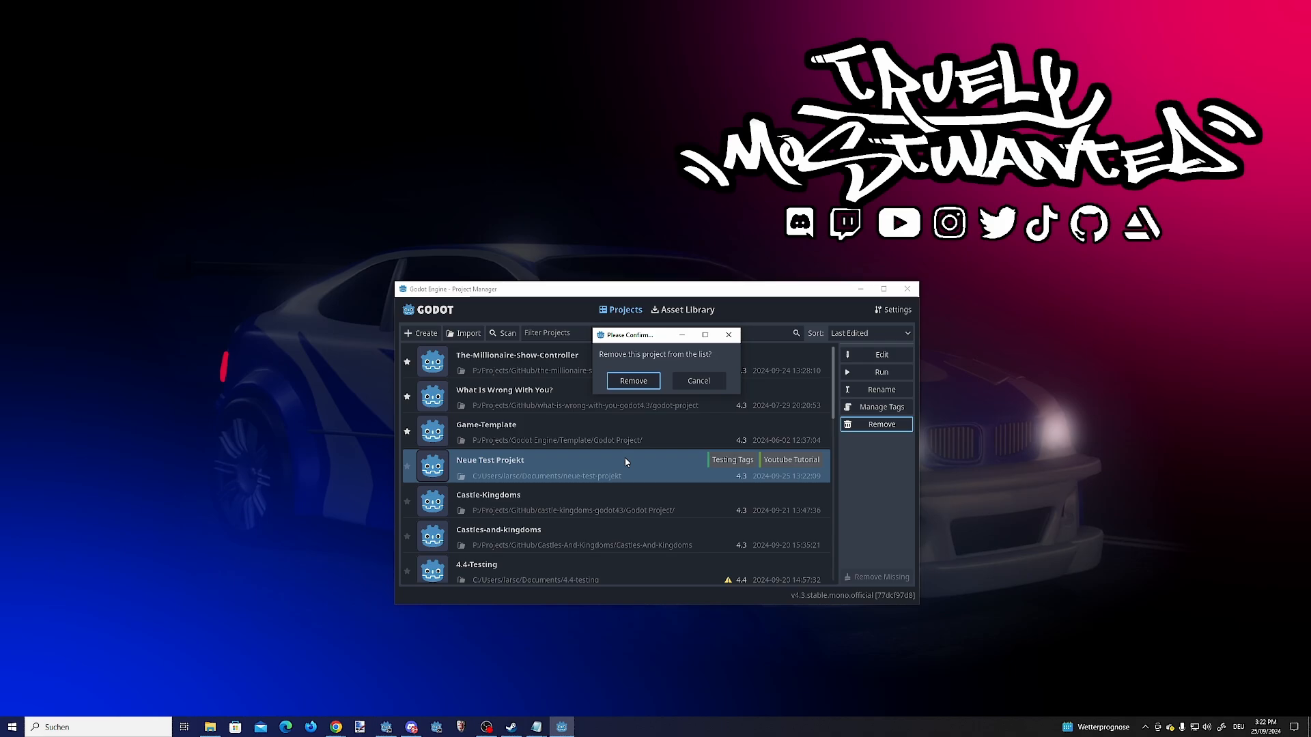
{"action": "left_click", "coordinate": [621, 382]}
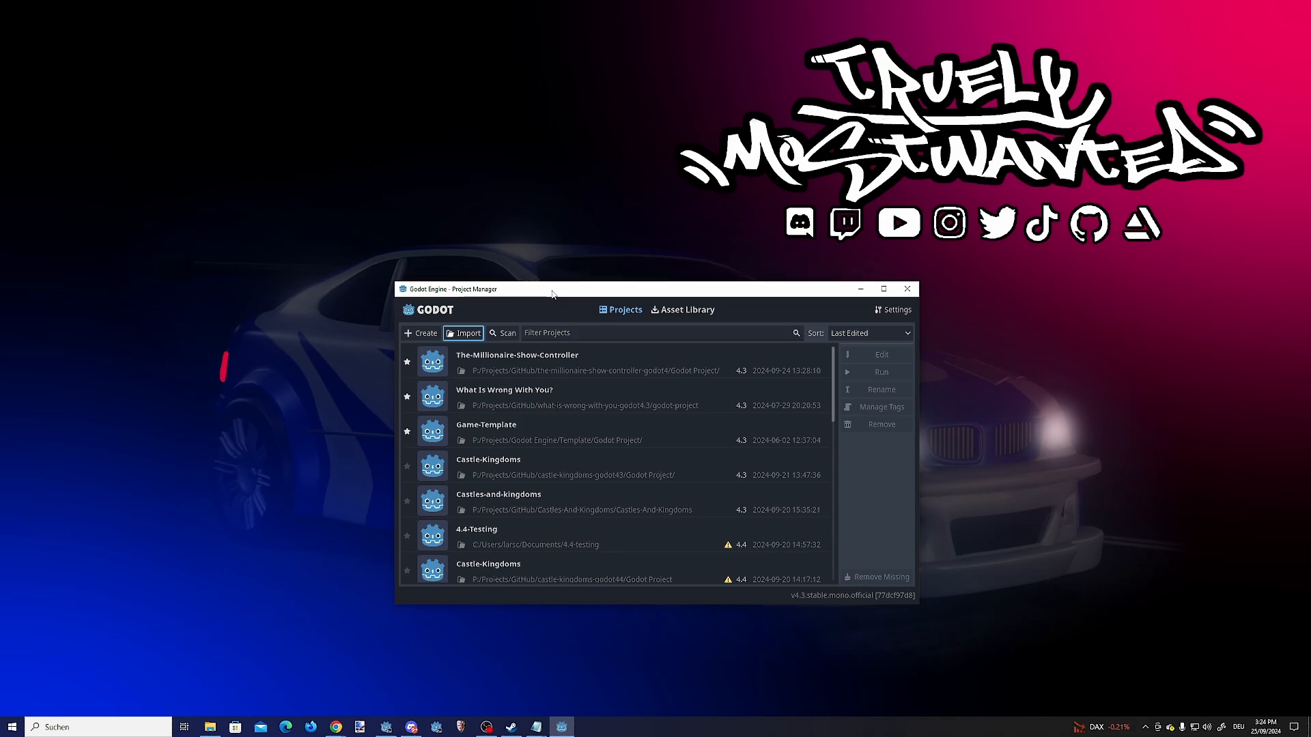
{"action": "left_click", "coordinate": [465, 334]}
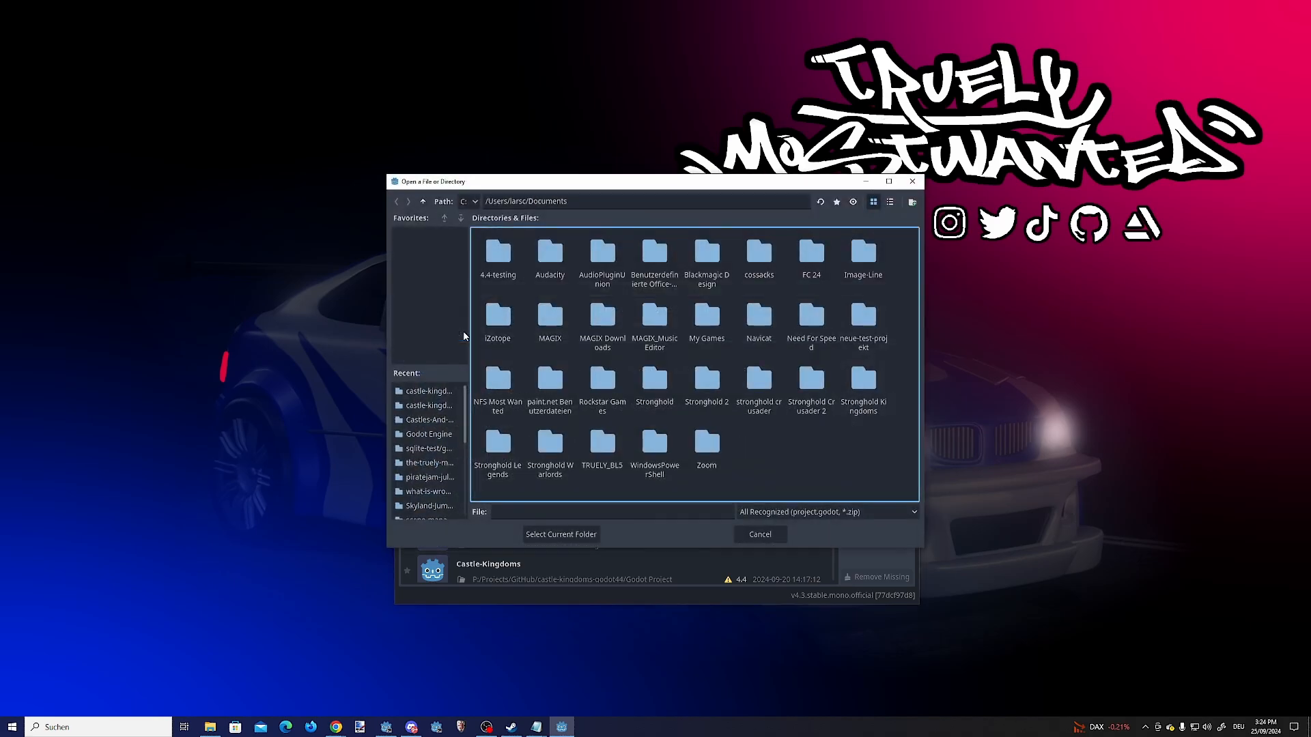
{"action": "double_click", "coordinate": [863, 320]}
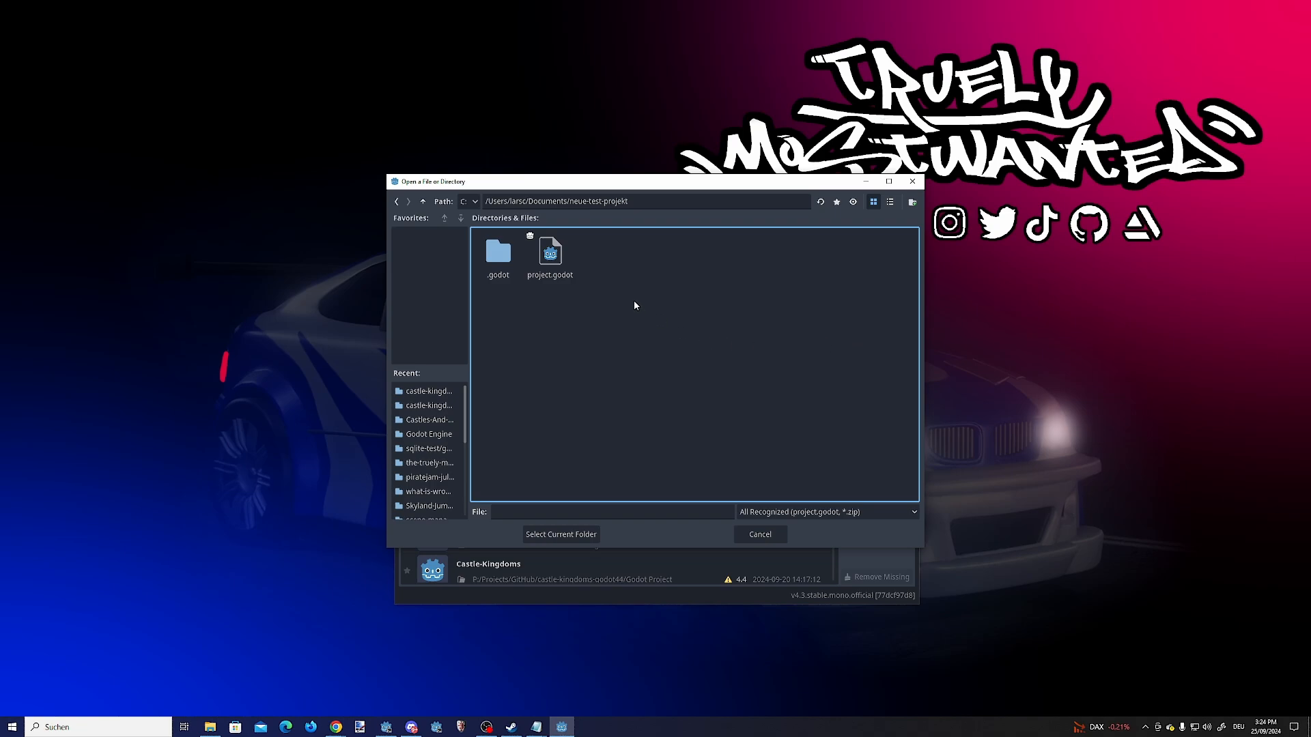
{"action": "left_click", "coordinate": [548, 269]}
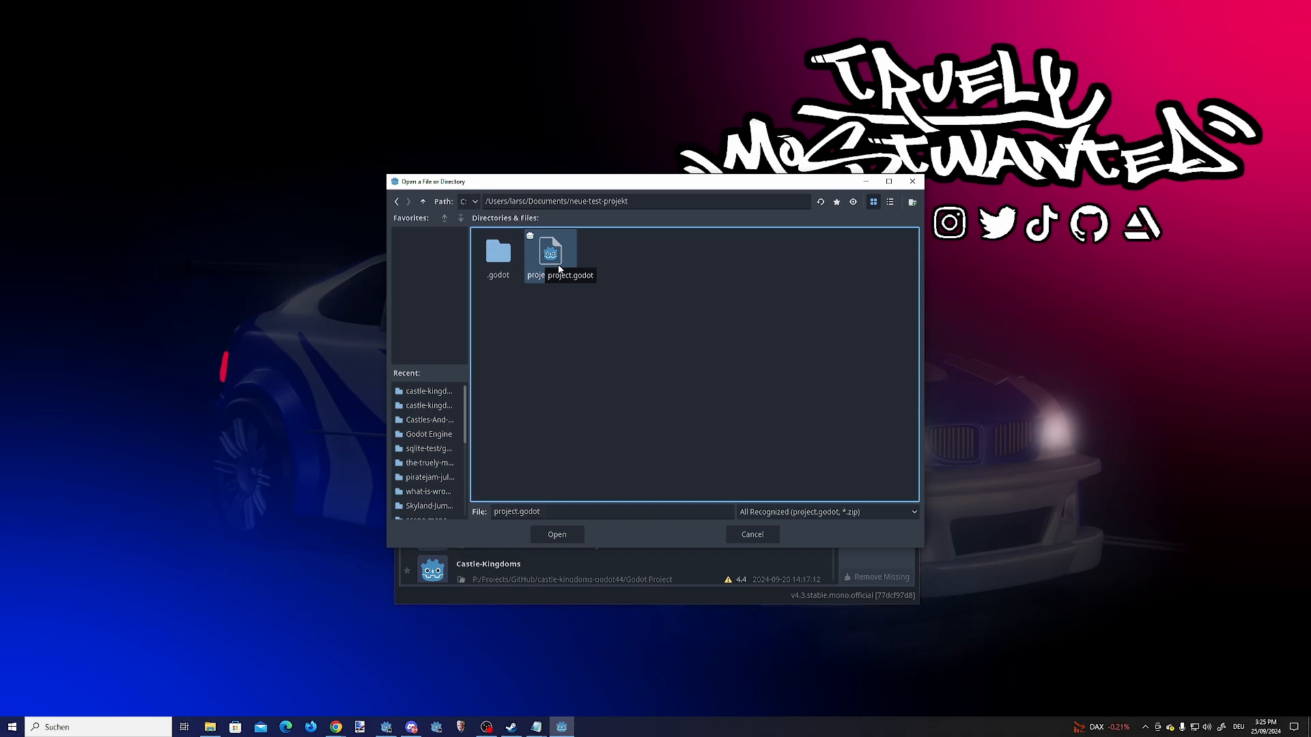
{"action": "double_click", "coordinate": [559, 268]}
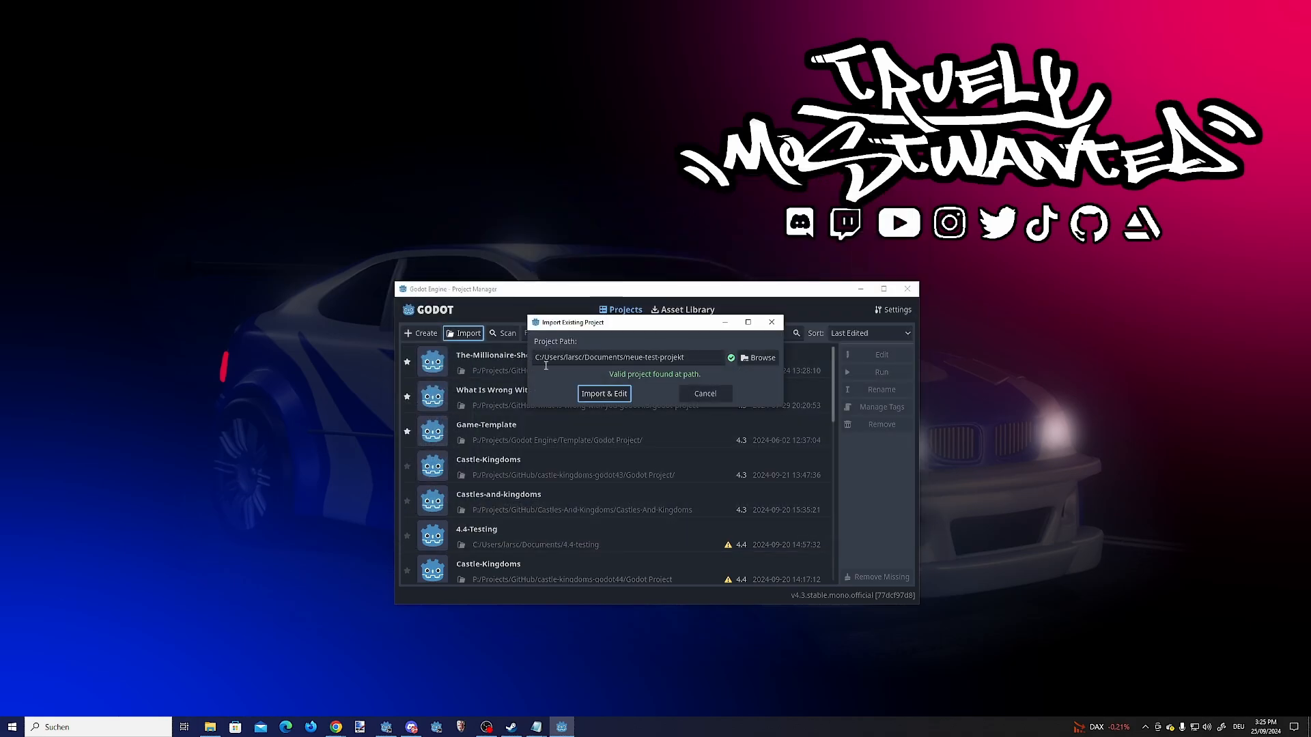
{"action": "left_click", "coordinate": [605, 394]}
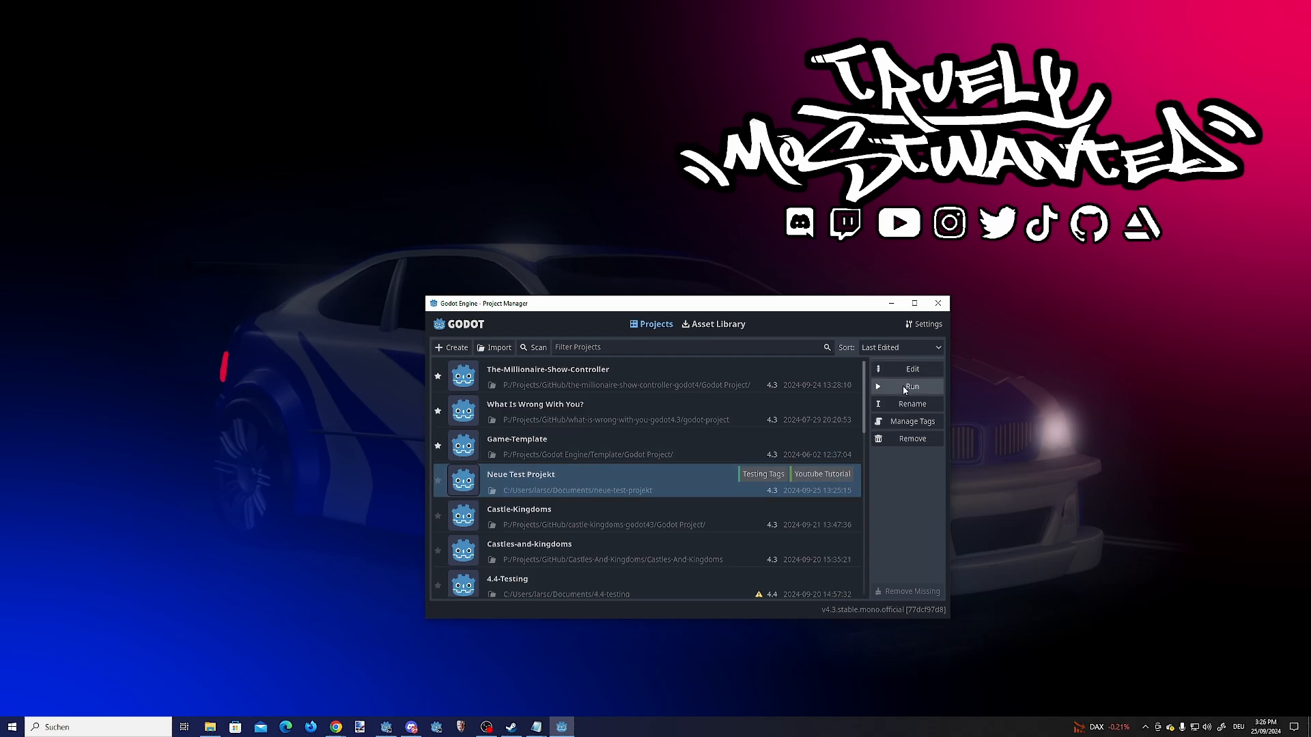
Step: Check the project list's sorting, open the Asset Library and review its sort options, keeping Recently Updated
{"action": "left_click", "coordinate": [912, 347]}
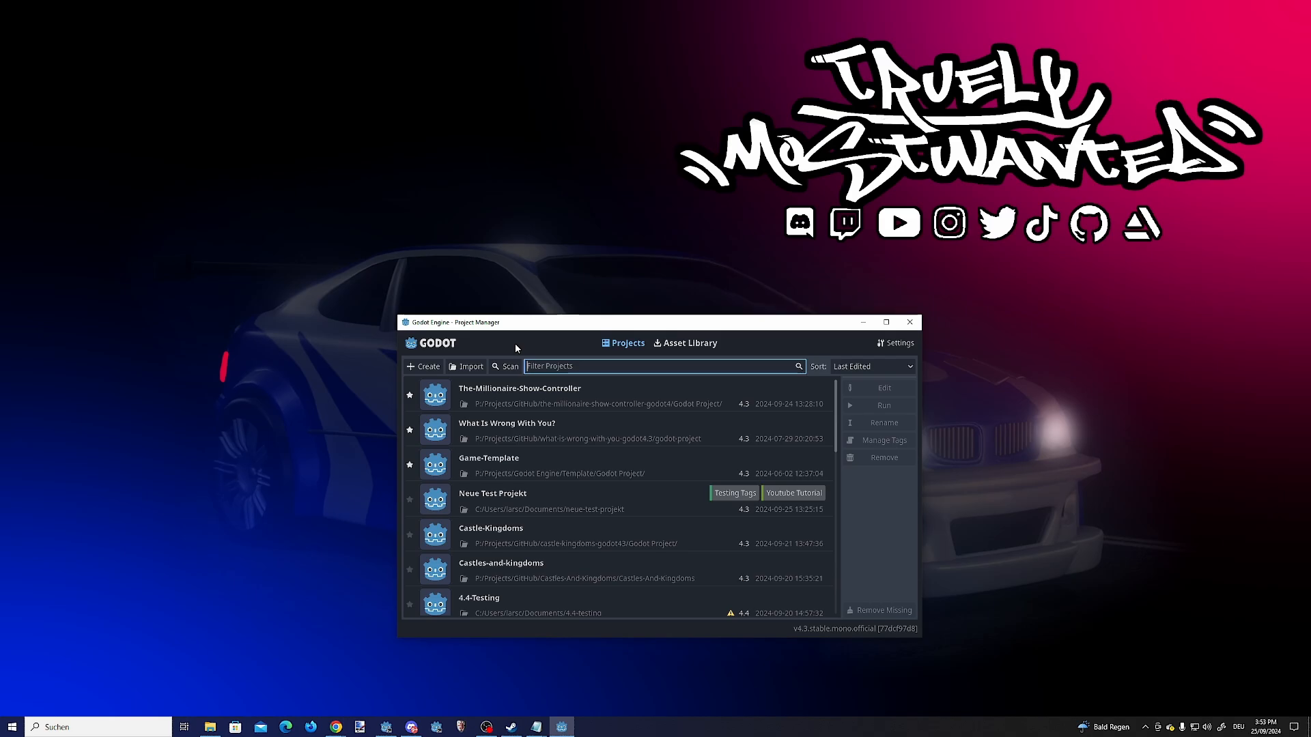
{"action": "left_click", "coordinate": [709, 346]}
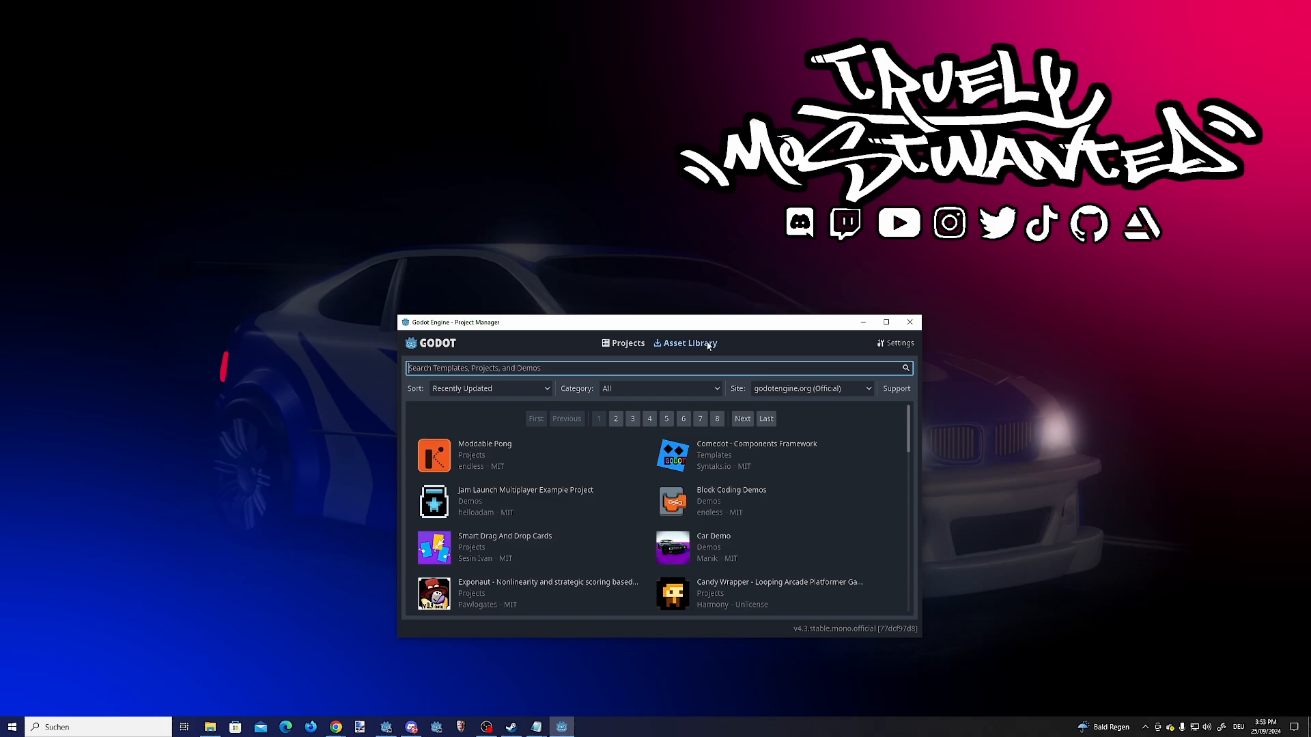
{"action": "left_click", "coordinate": [484, 388]}
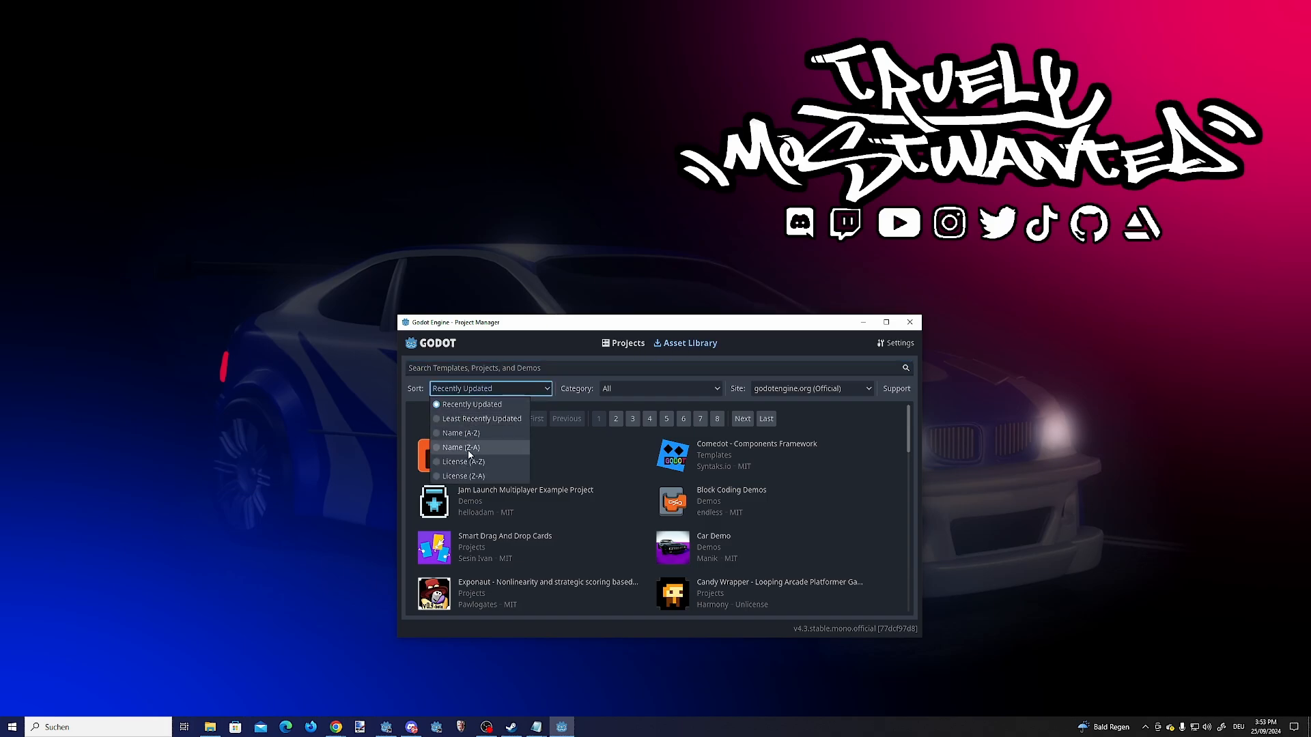
{"action": "left_click", "coordinate": [507, 389]}
Step: Filter the Asset Library by the Templates and Projects categories in turn, and settle on Demos
{"action": "left_click", "coordinate": [652, 393]}
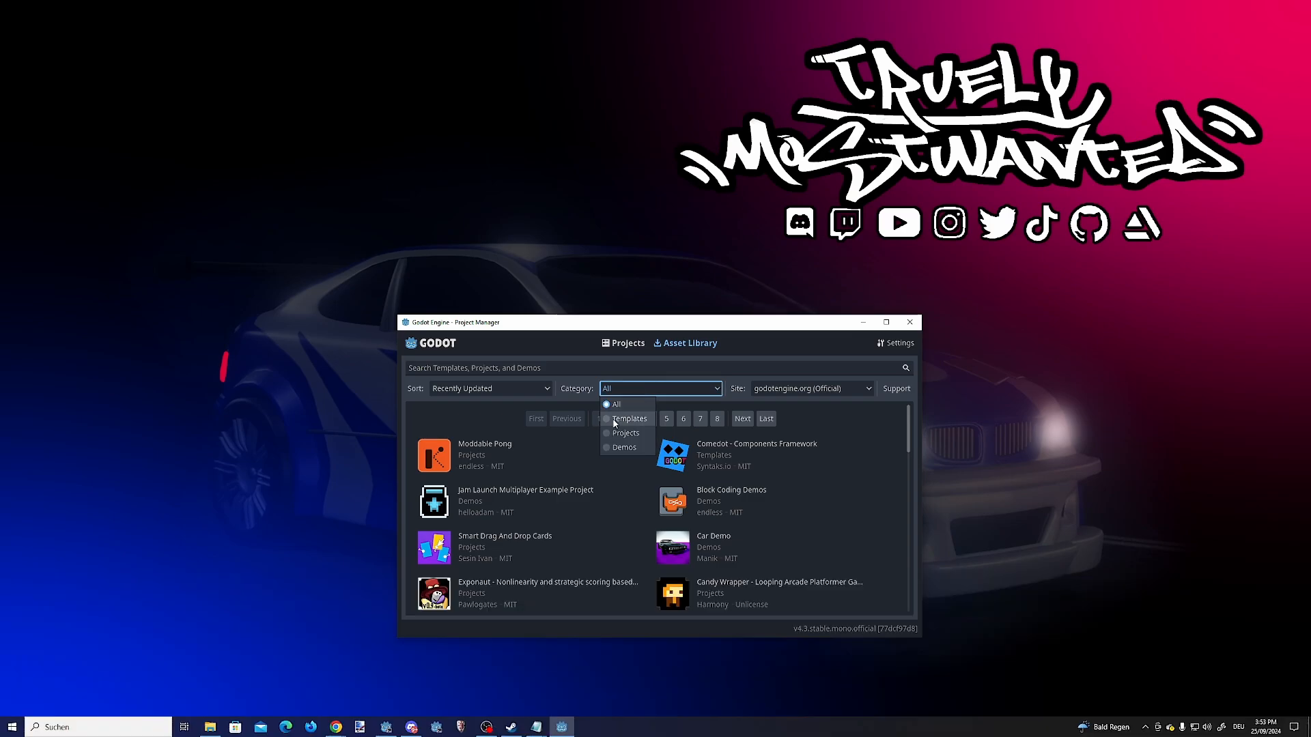
{"action": "left_click", "coordinate": [613, 421]}
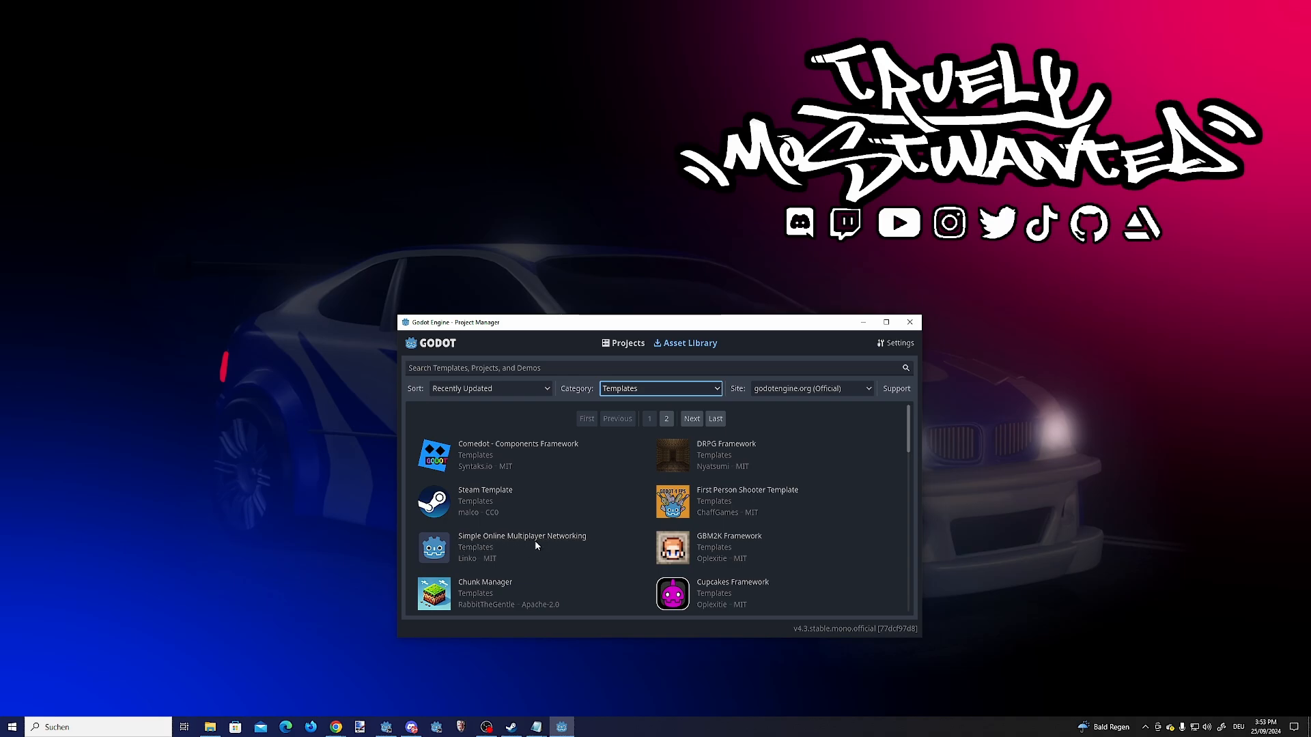
{"action": "left_click", "coordinate": [639, 394]}
{"action": "left_click", "coordinate": [620, 438]}
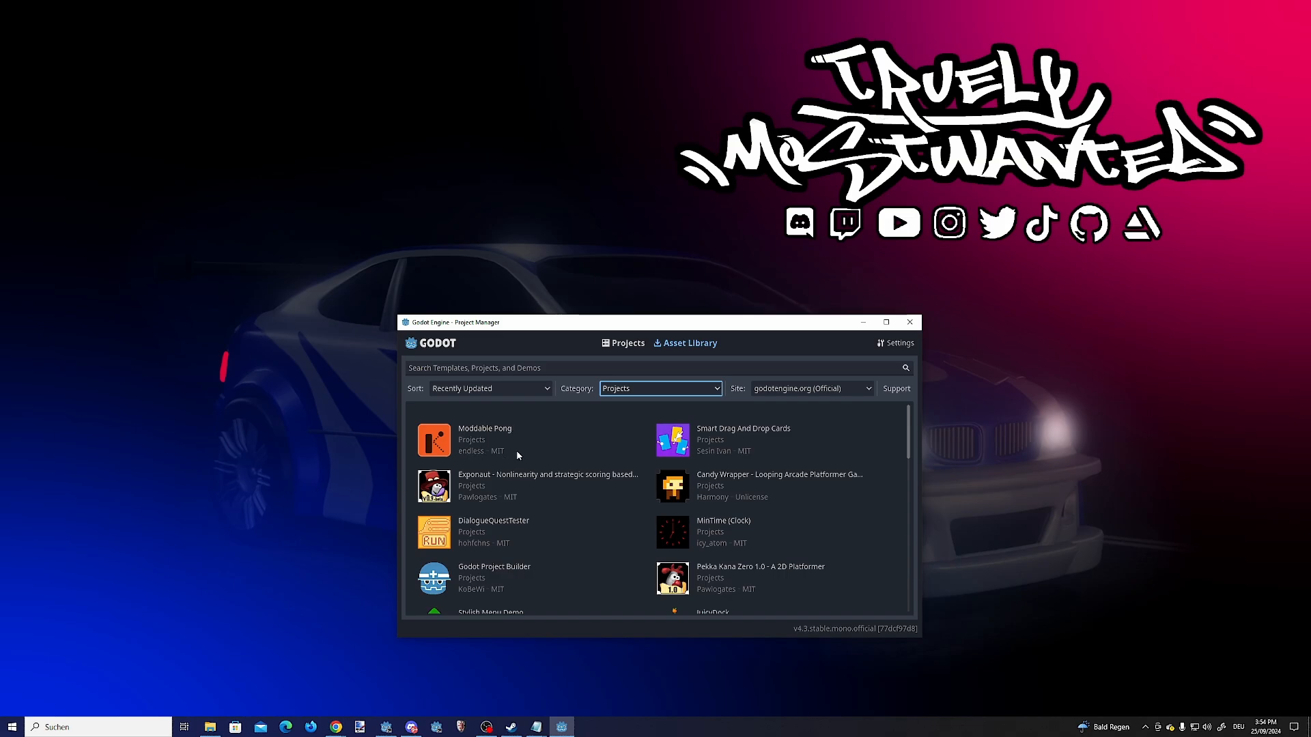
{"action": "left_click", "coordinate": [642, 388]}
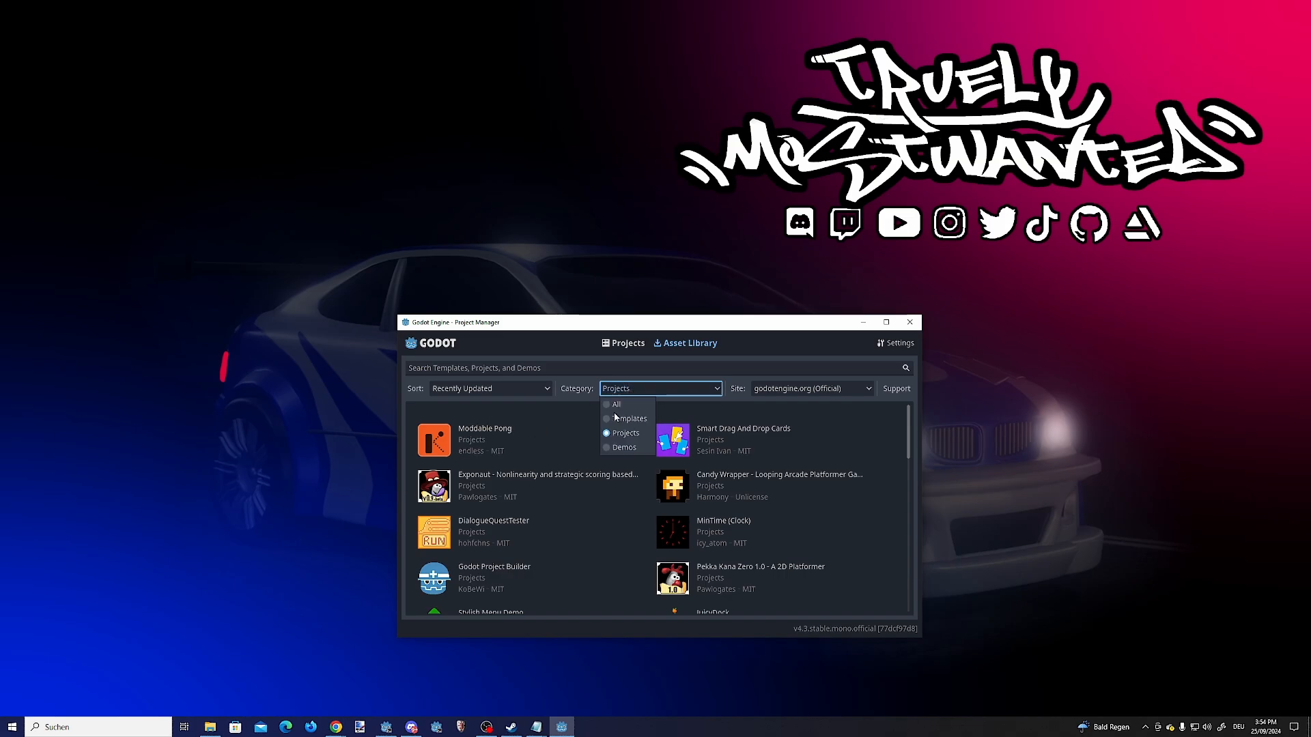
{"action": "left_click", "coordinate": [608, 449]}
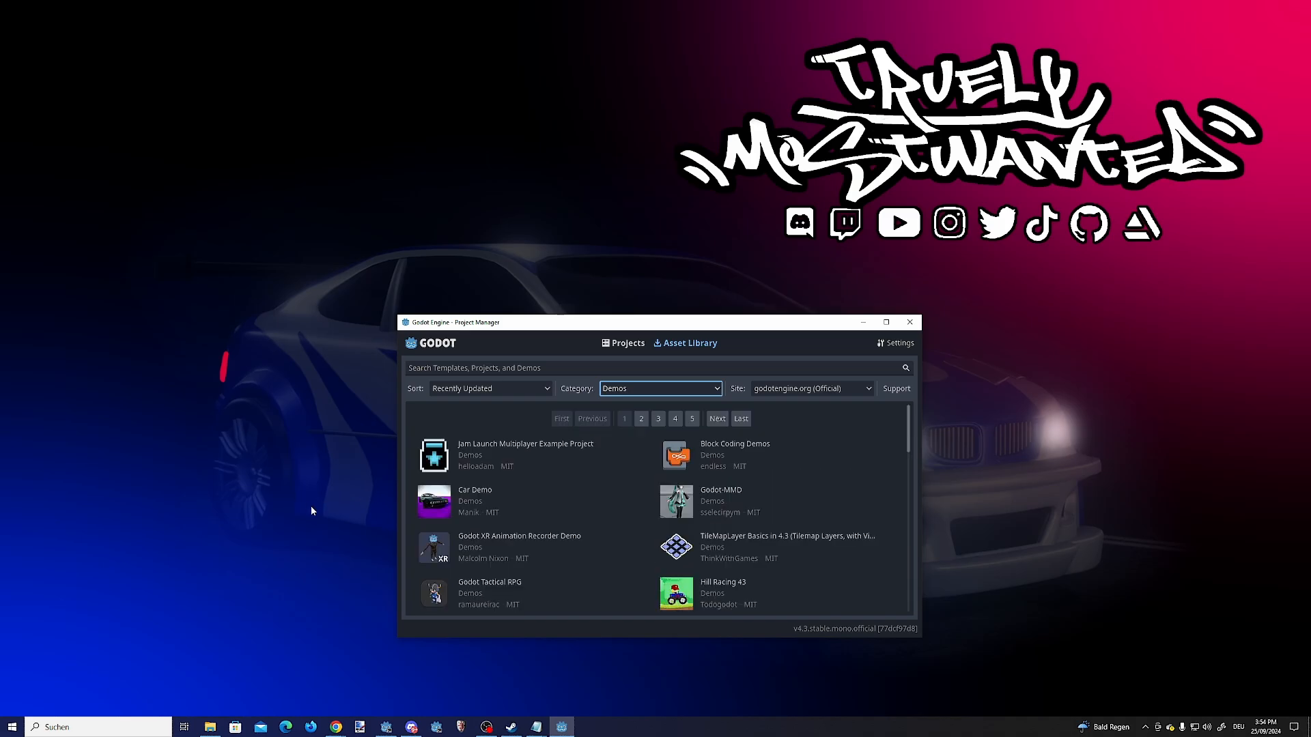
Step: Open the Car Demo asset, read its description and view its files on GitHub
{"action": "left_click", "coordinate": [475, 492]}
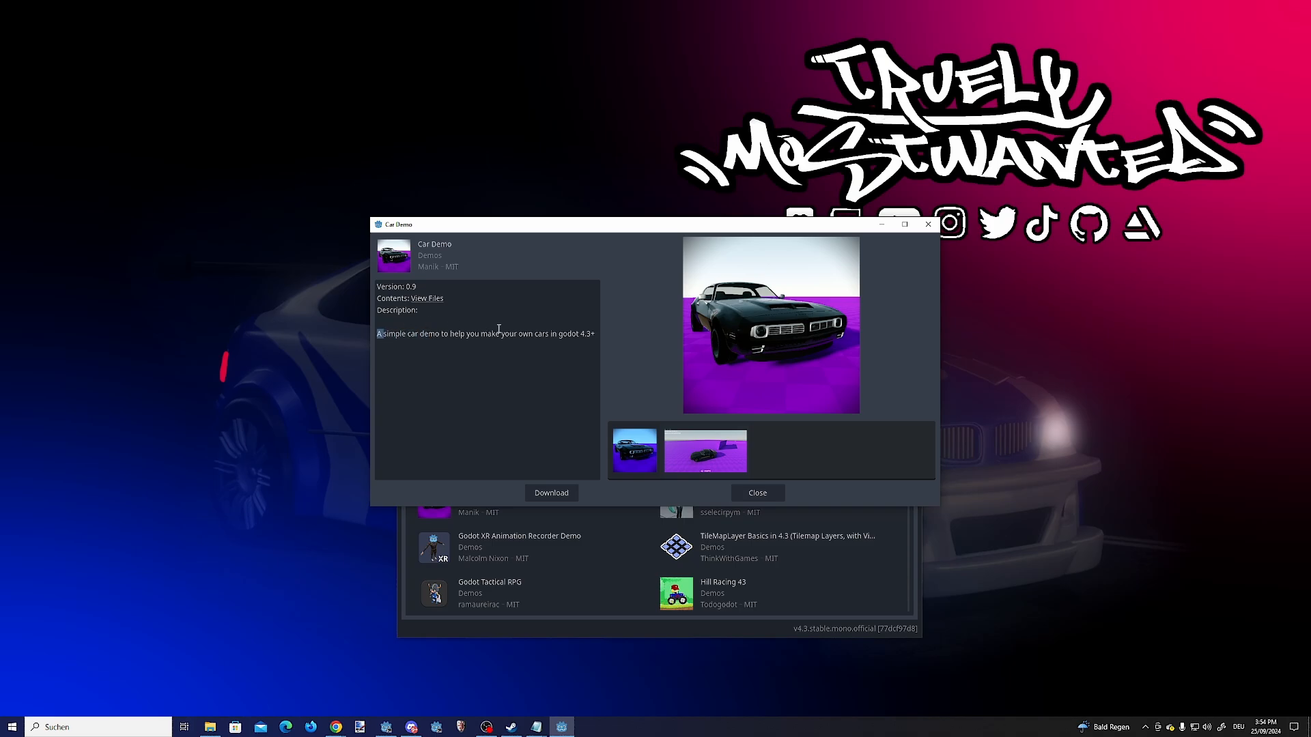
{"action": "left_click_drag", "start_coordinate": [383, 334], "coordinate": [603, 333]}
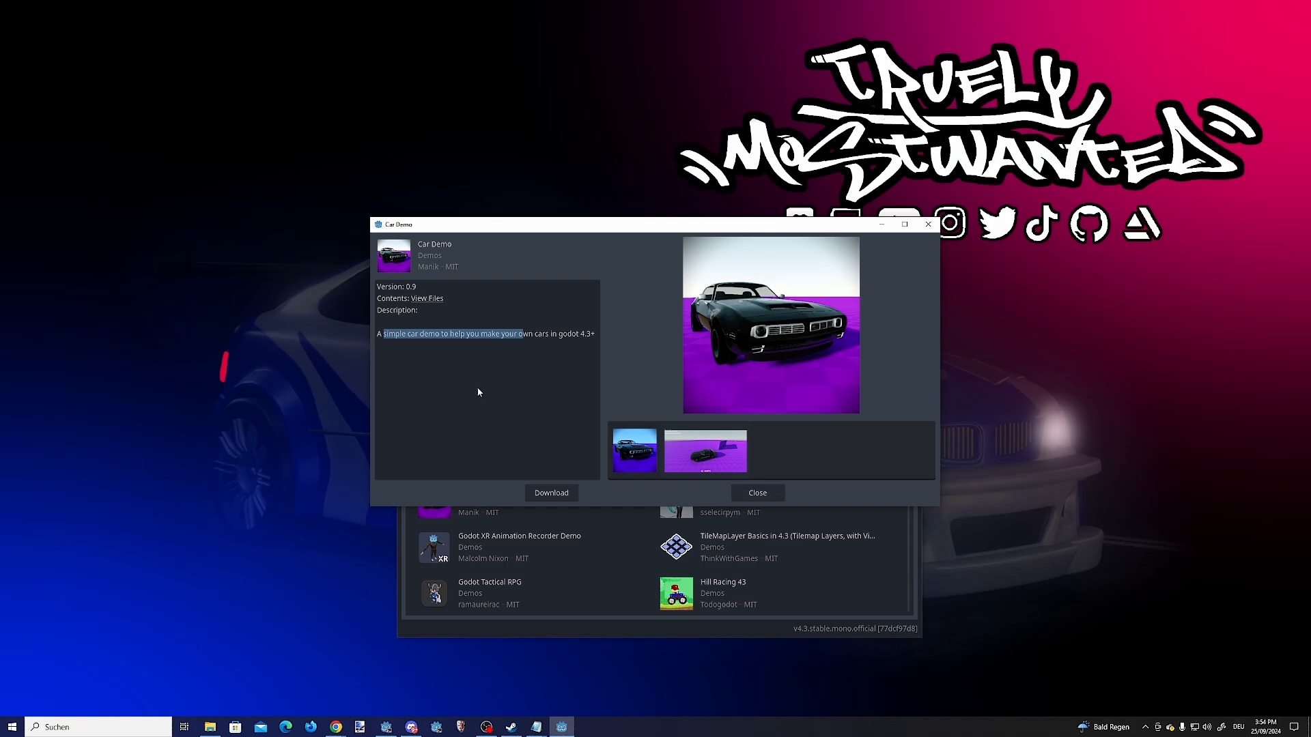
{"action": "left_click", "coordinate": [430, 301]}
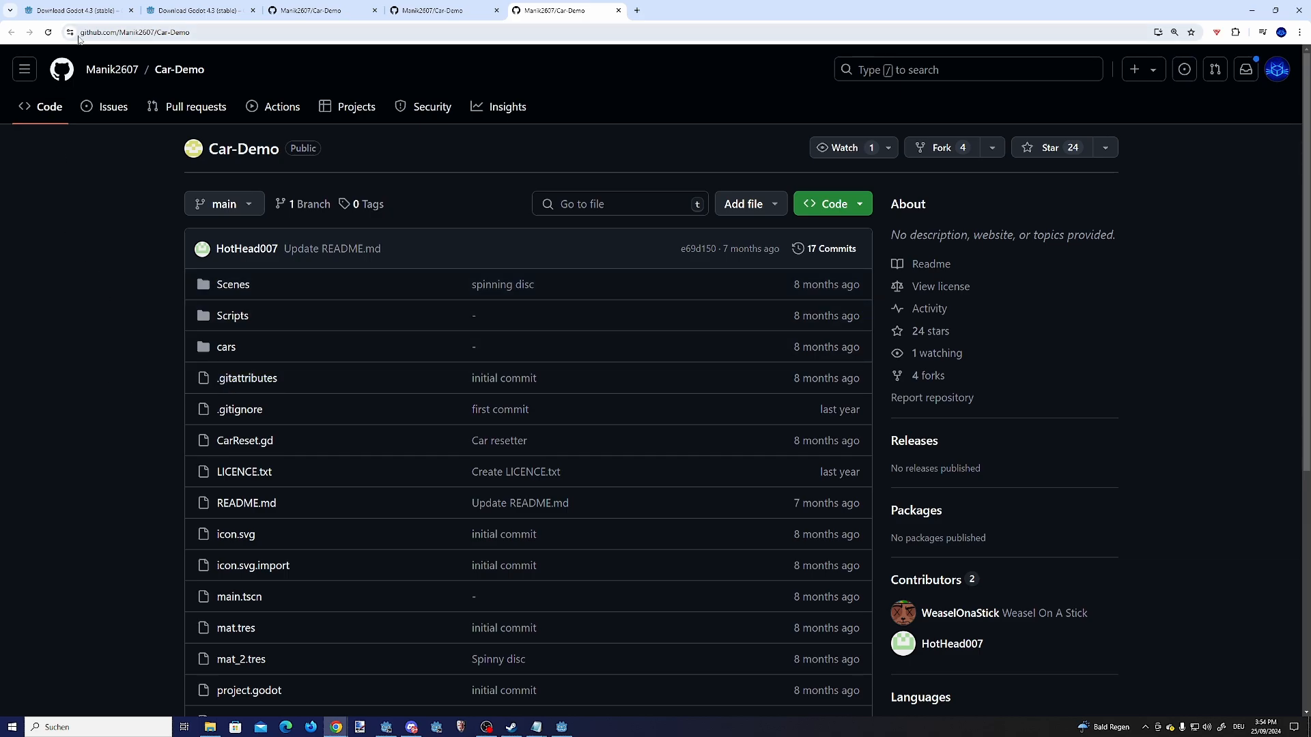
Step: Review the Car-Demo repository's file list, programming languages and README description
{"action": "scroll", "coordinate": [173, 233], "scroll_direction": "down", "scroll_amount": 2}
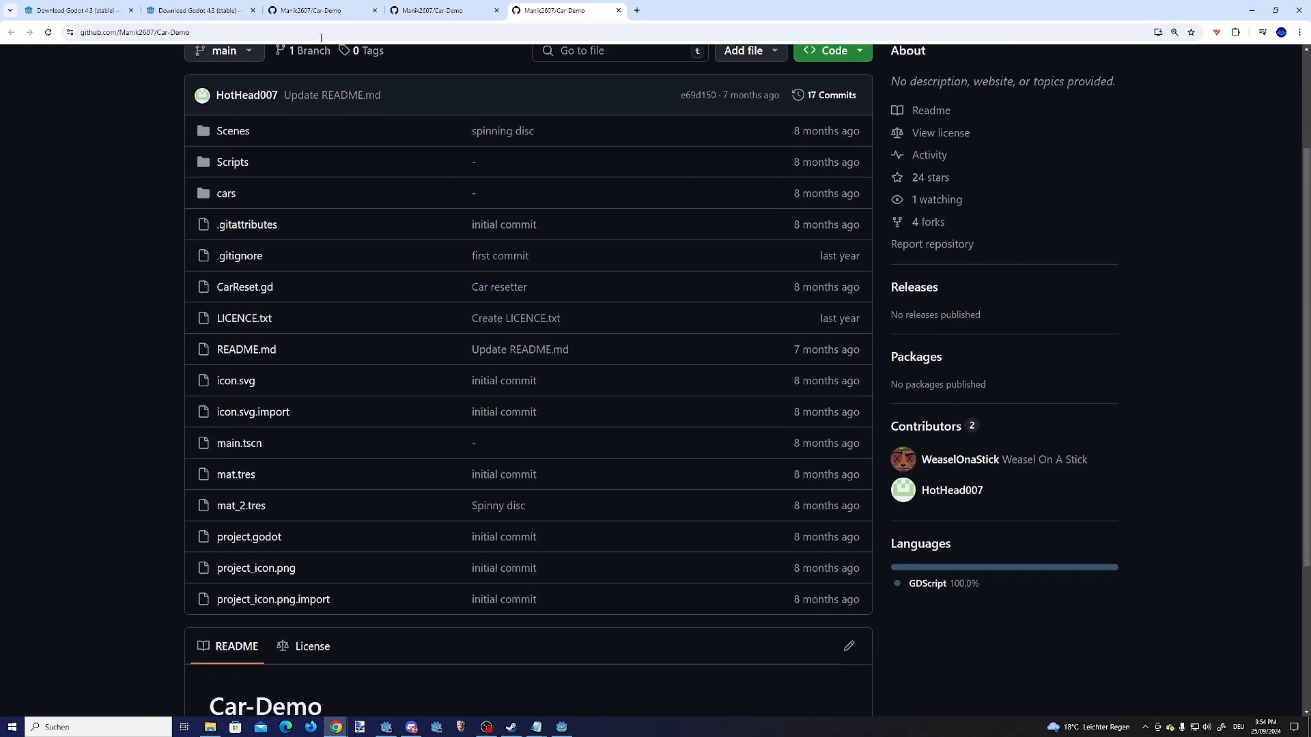
{"action": "scroll", "coordinate": [401, 144], "scroll_direction": "down", "scroll_amount": 2}
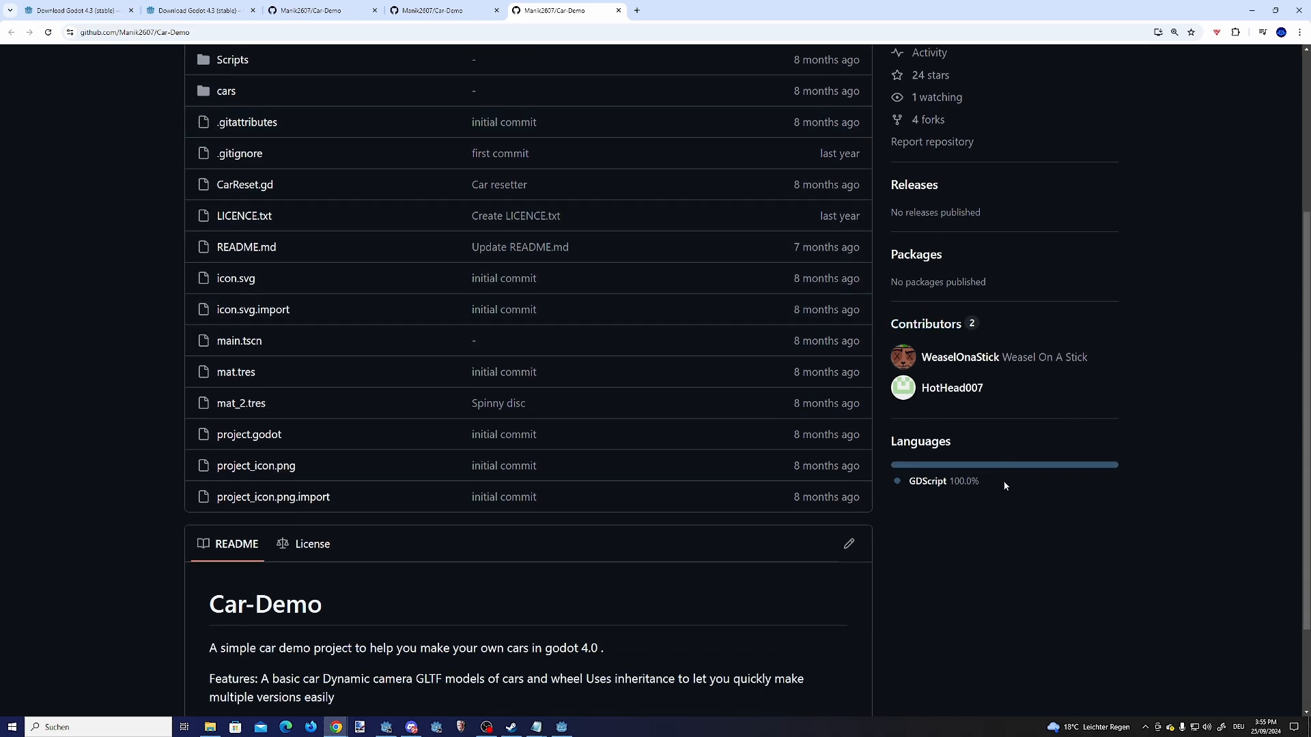
{"action": "left_click_drag", "start_coordinate": [1004, 483], "coordinate": [889, 443]}
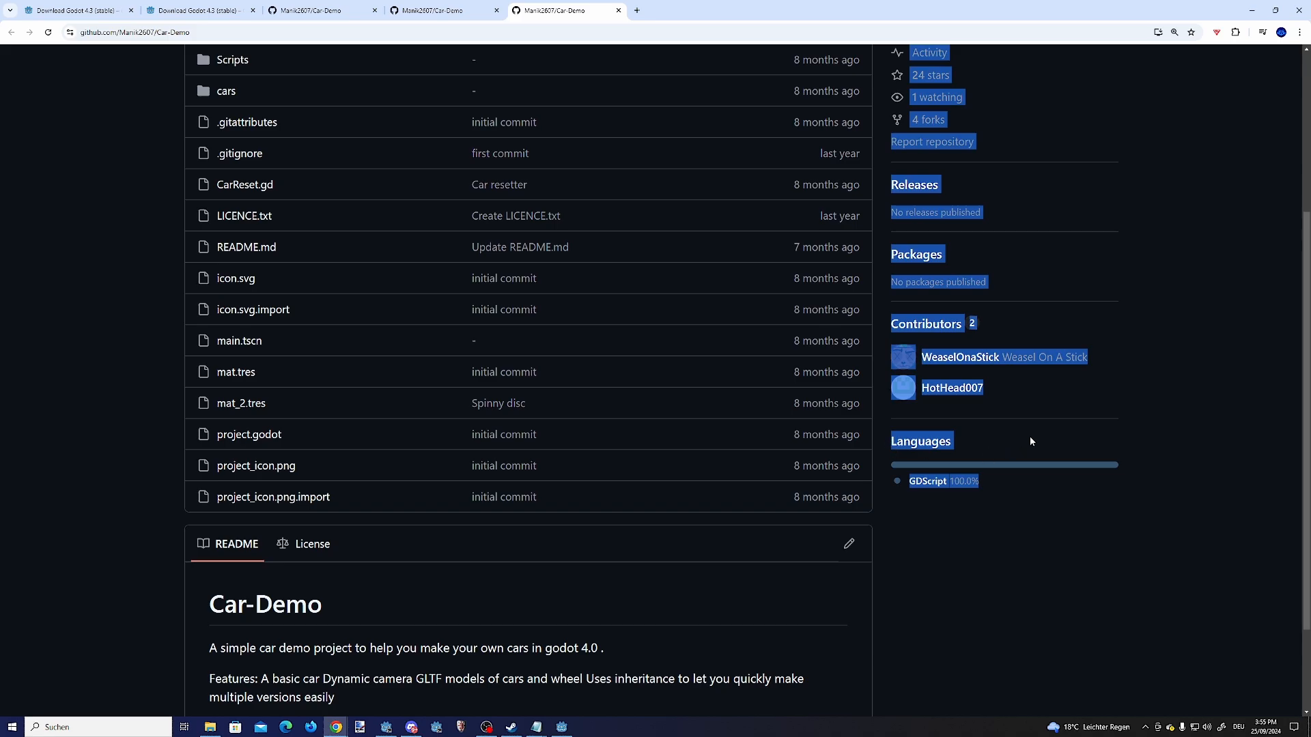
{"action": "scroll", "coordinate": [403, 569], "scroll_direction": "down", "scroll_amount": 2}
{"action": "left_click_drag", "start_coordinate": [471, 591], "coordinate": [132, 511]}
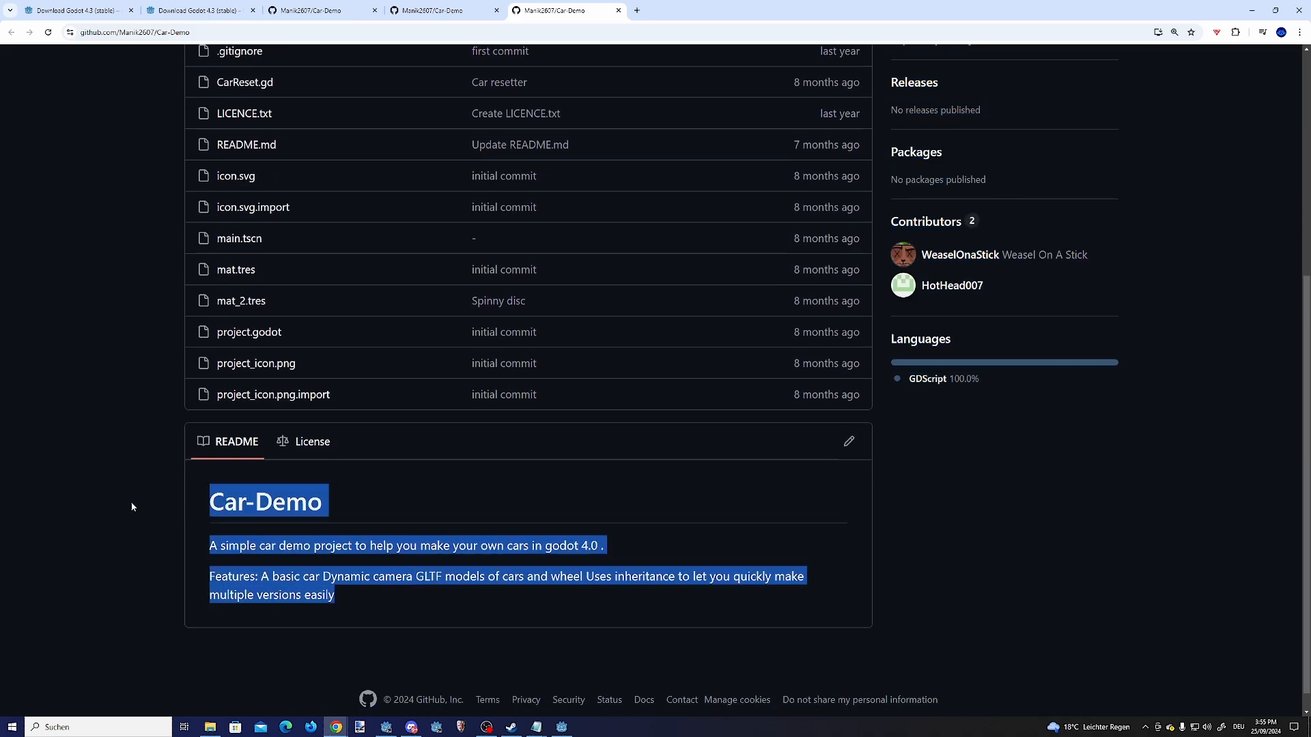
{"action": "left_click", "coordinate": [132, 509]}
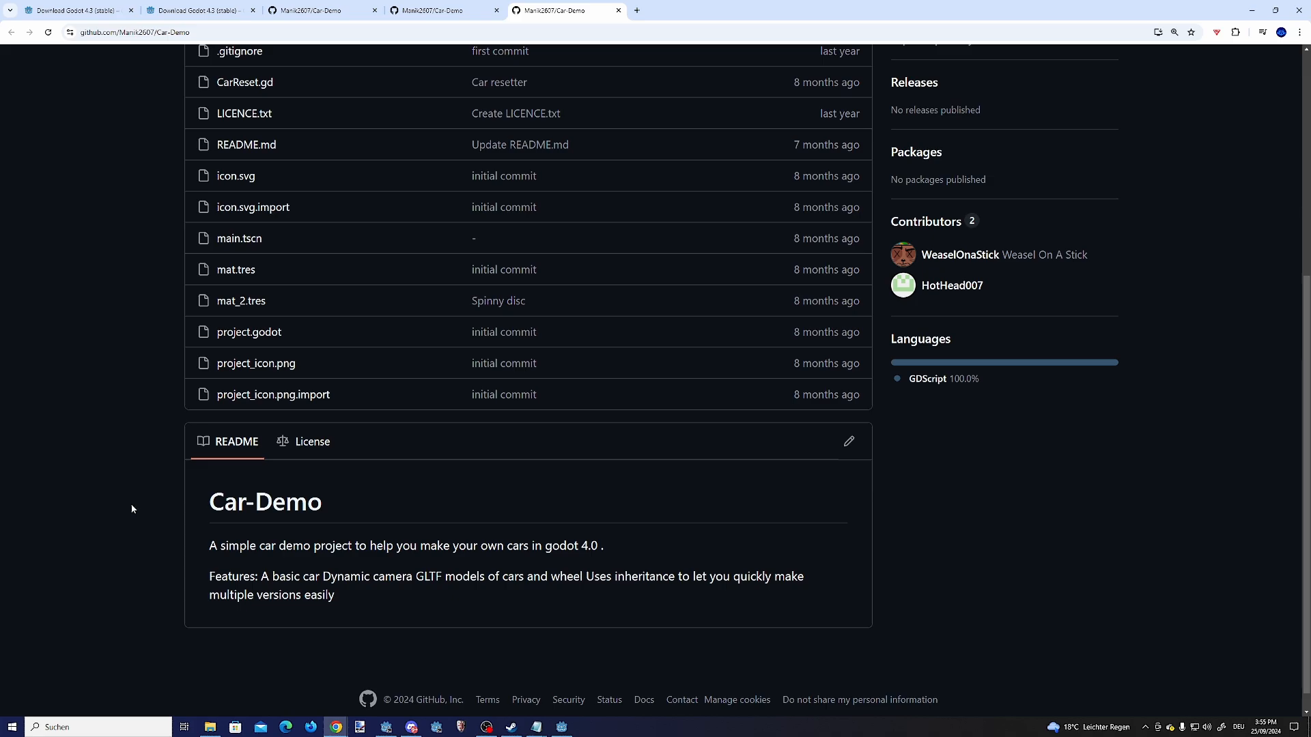
Step: Leave the Car-Demo repository page, return to Godot's Asset Library and download the Car Demo asset
{"action": "scroll", "coordinate": [132, 509], "scroll_direction": "up", "scroll_amount": 3}
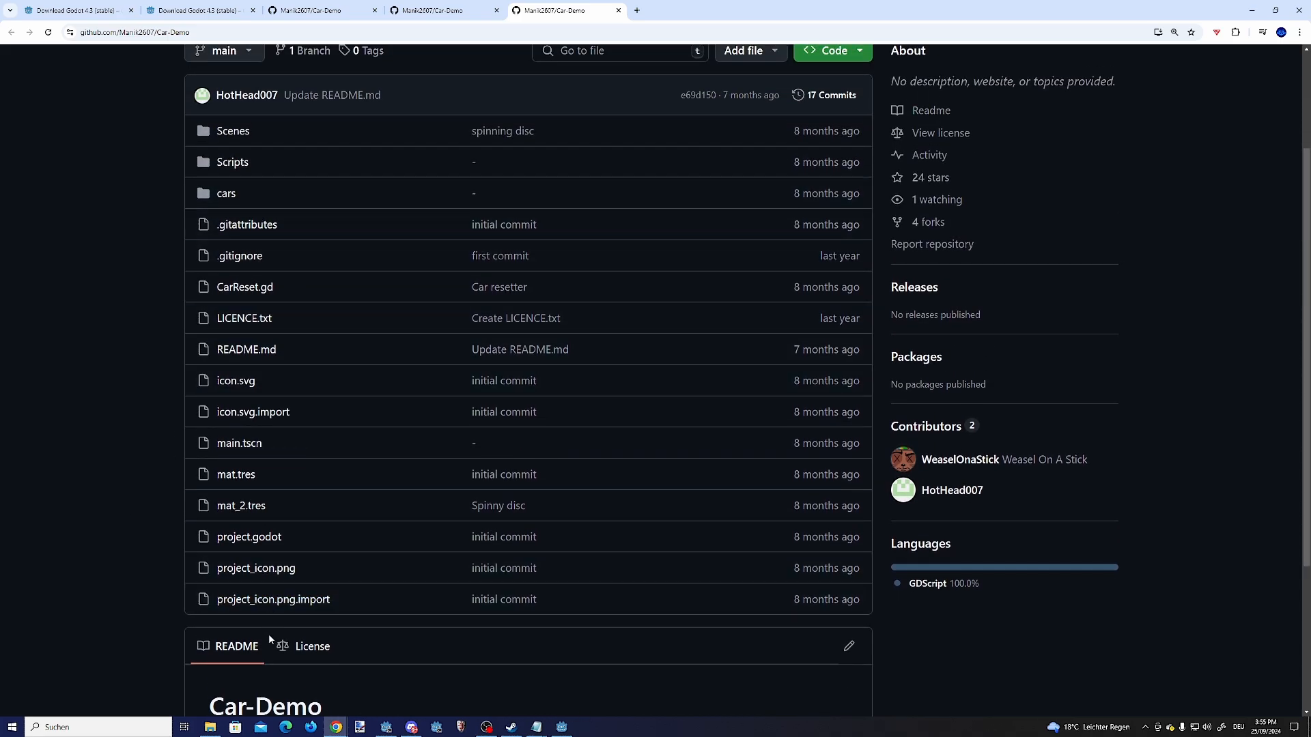
{"action": "left_click", "coordinate": [1255, 17]}
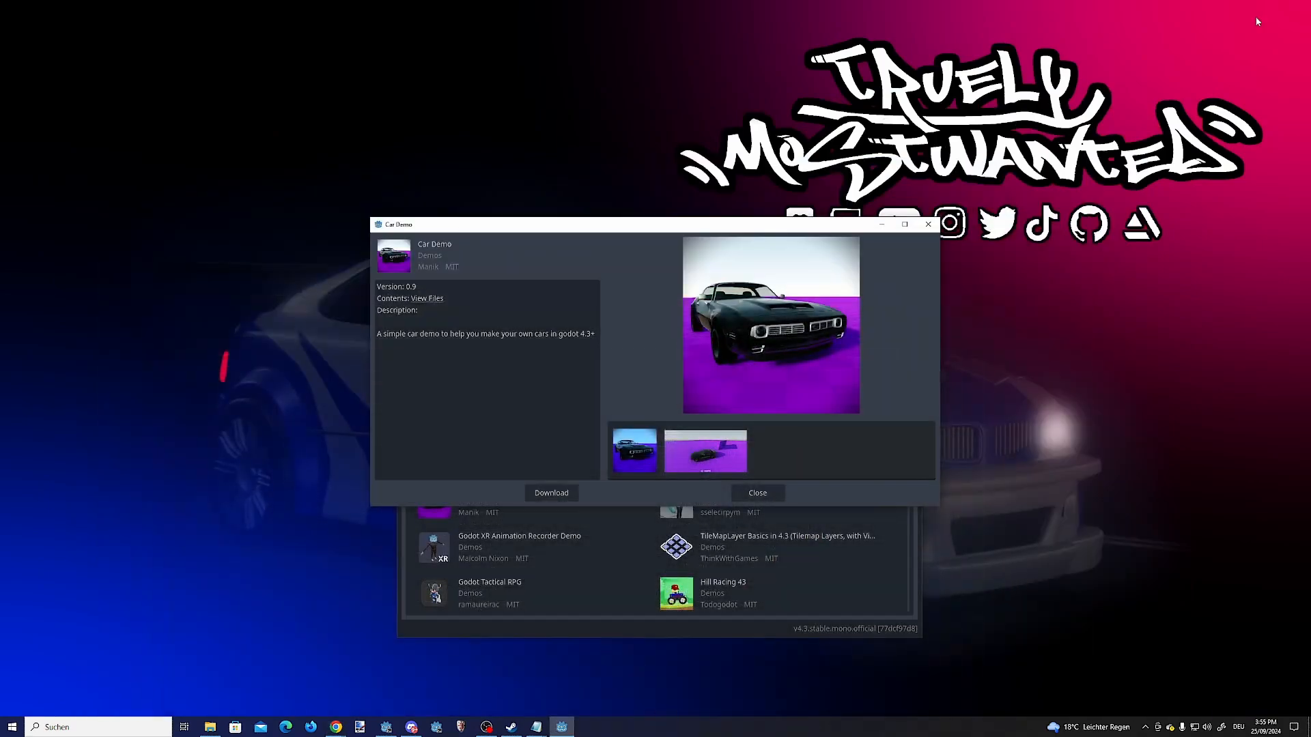
{"action": "left_click", "coordinate": [565, 492]}
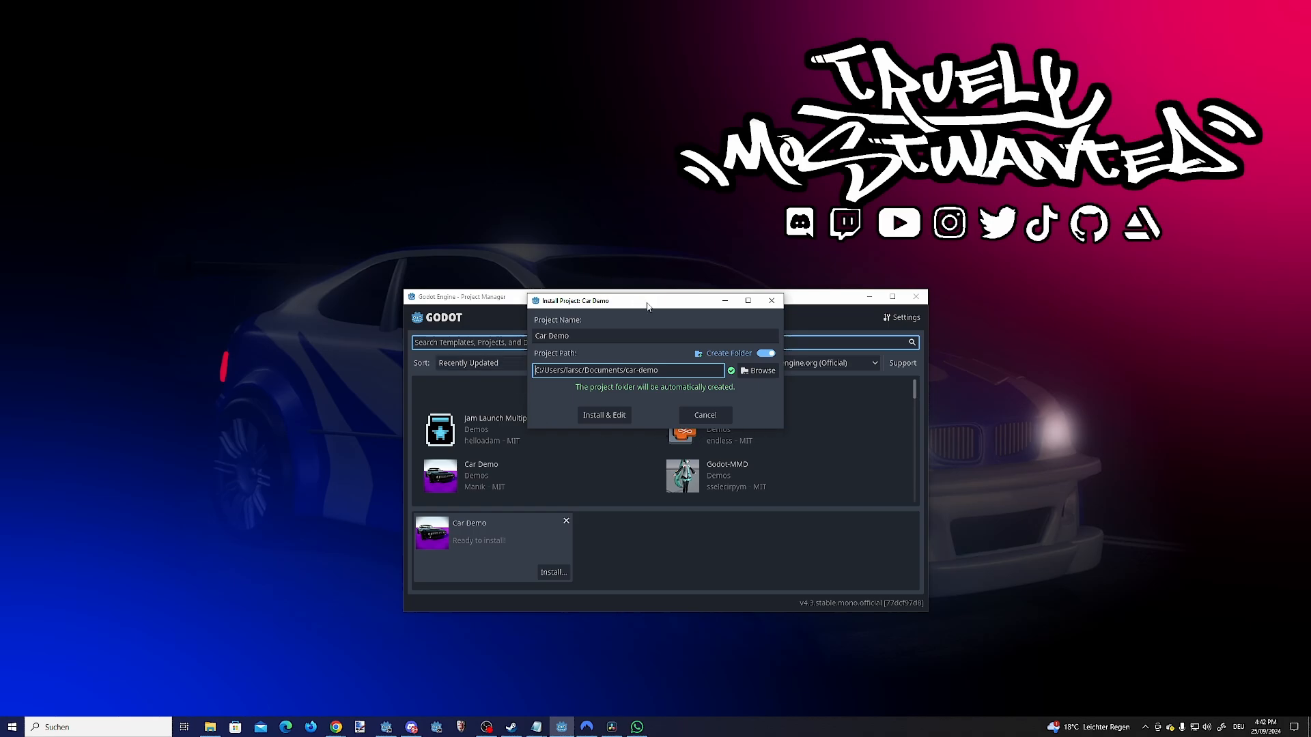
Step: Install the Car Demo project in the suggested Documents/car-demo folder and open it for editing, accepting the change to Godot 4.3
{"action": "left_click_drag", "start_coordinate": [647, 306], "coordinate": [657, 311]}
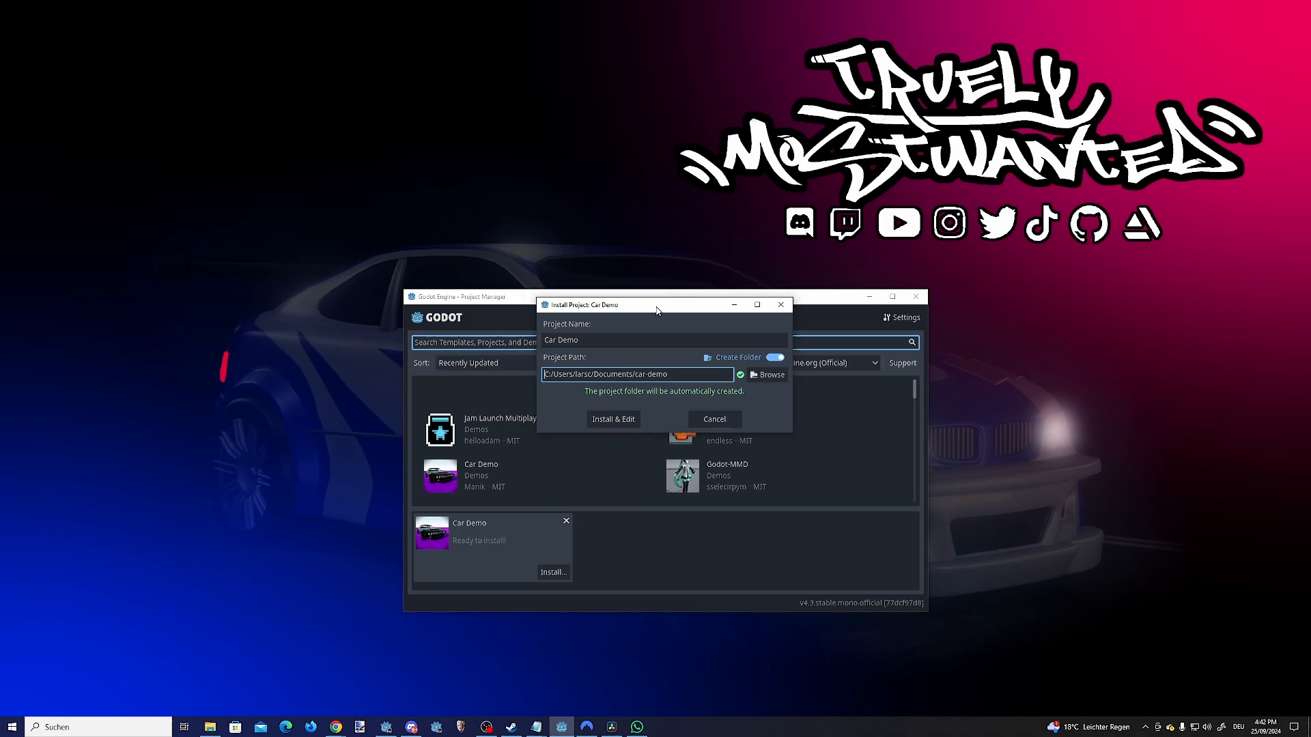
{"action": "left_click", "coordinate": [614, 419]}
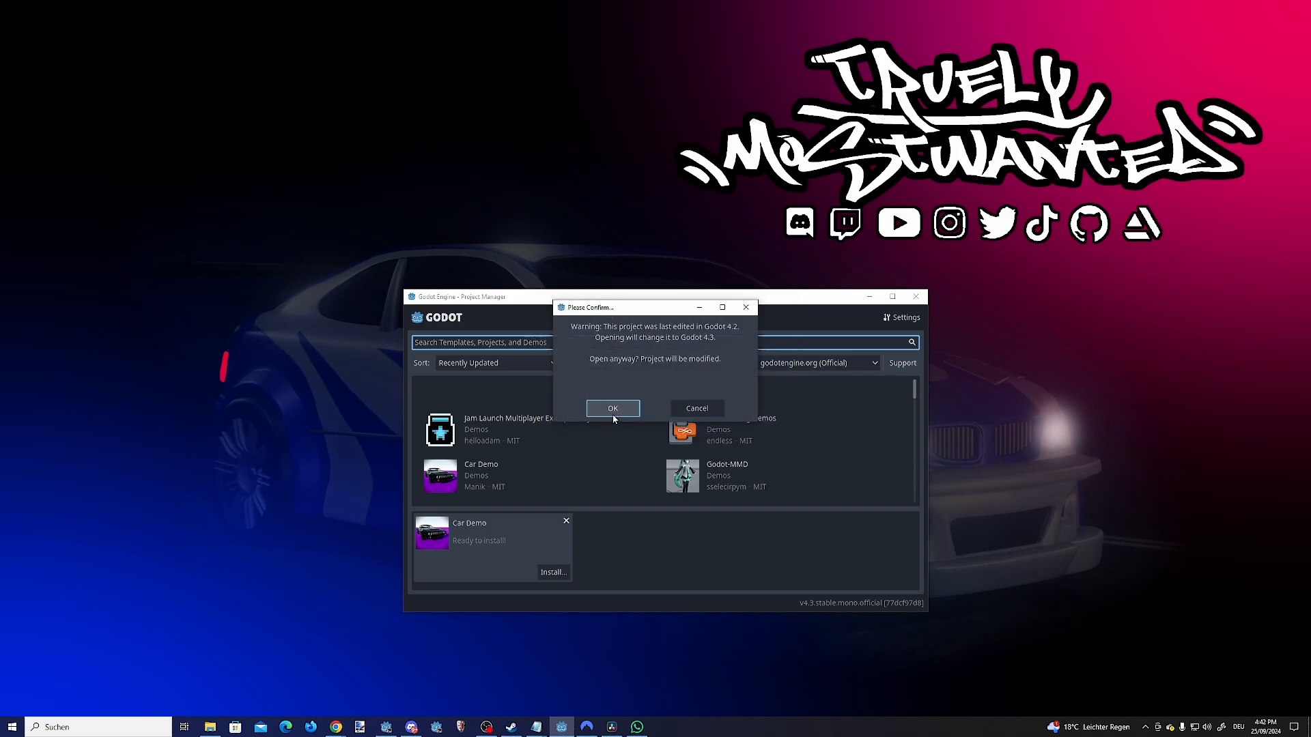
{"action": "left_click", "coordinate": [613, 412]}
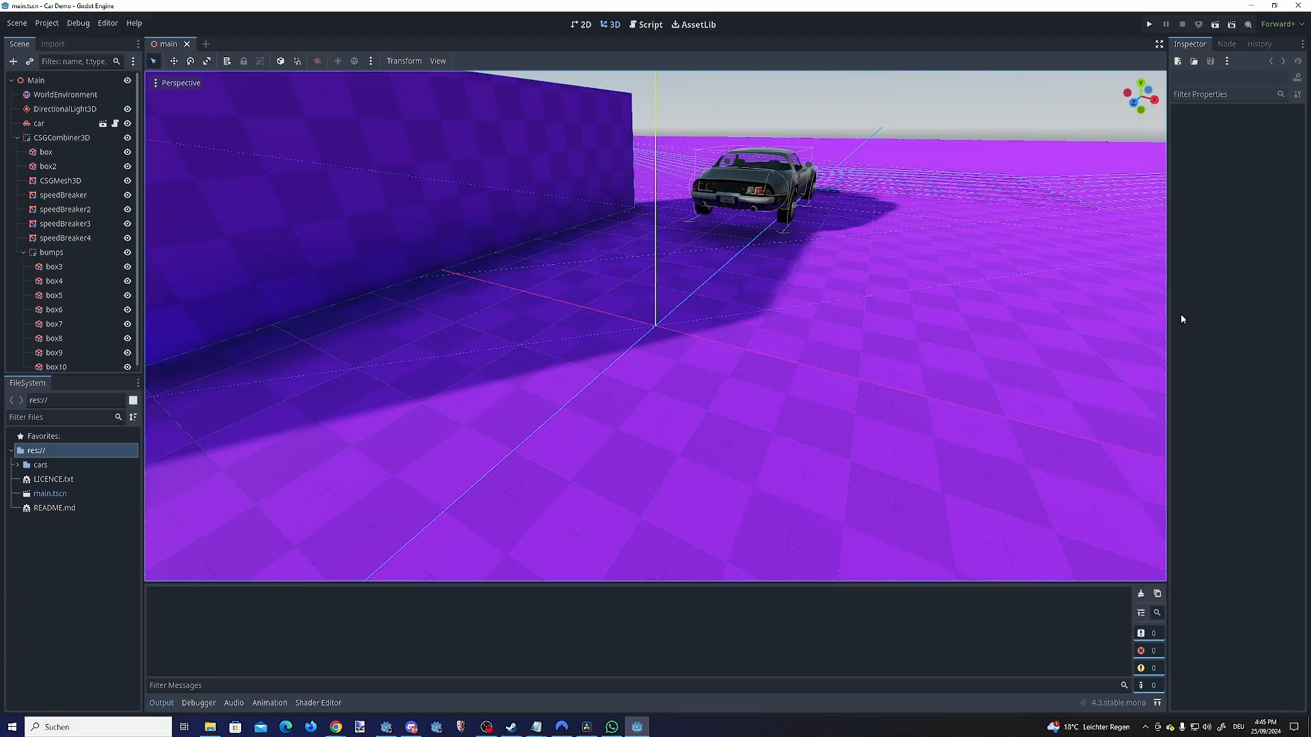
Step: Run the Car Demo project and test-drive the car, accelerating, steering both ways and drifting with the brake
{"action": "left_click", "coordinate": [1149, 26]}
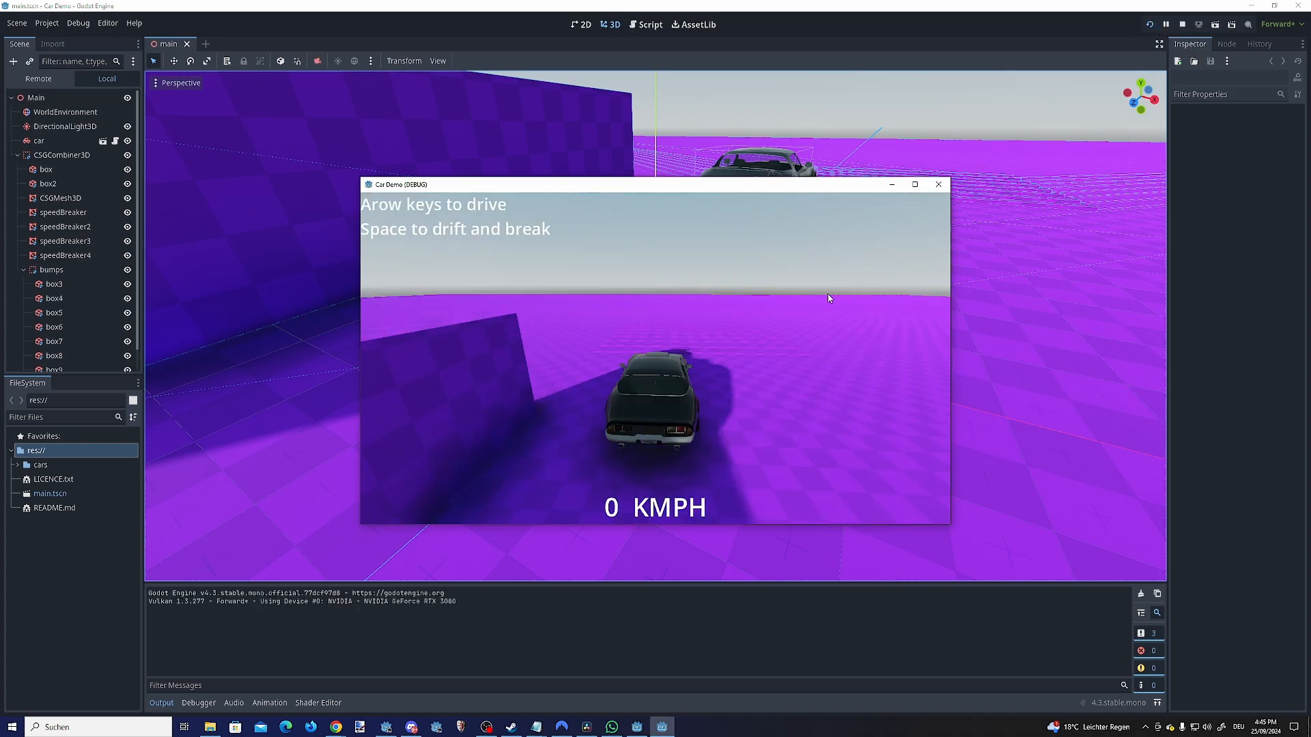
{"action": "key", "text": "Up"}
{"action": "key", "text": "Right"}
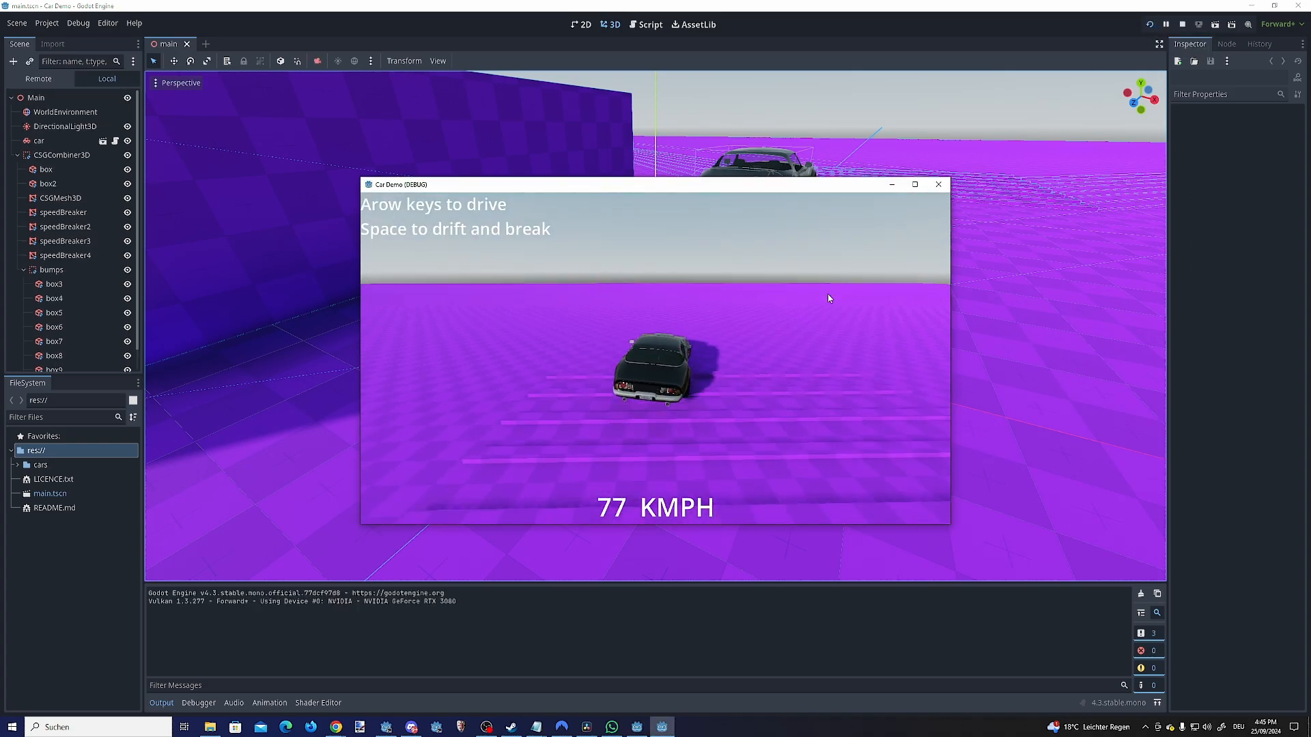
{"action": "key", "text": "Left"}
{"action": "key", "text": "Left"}
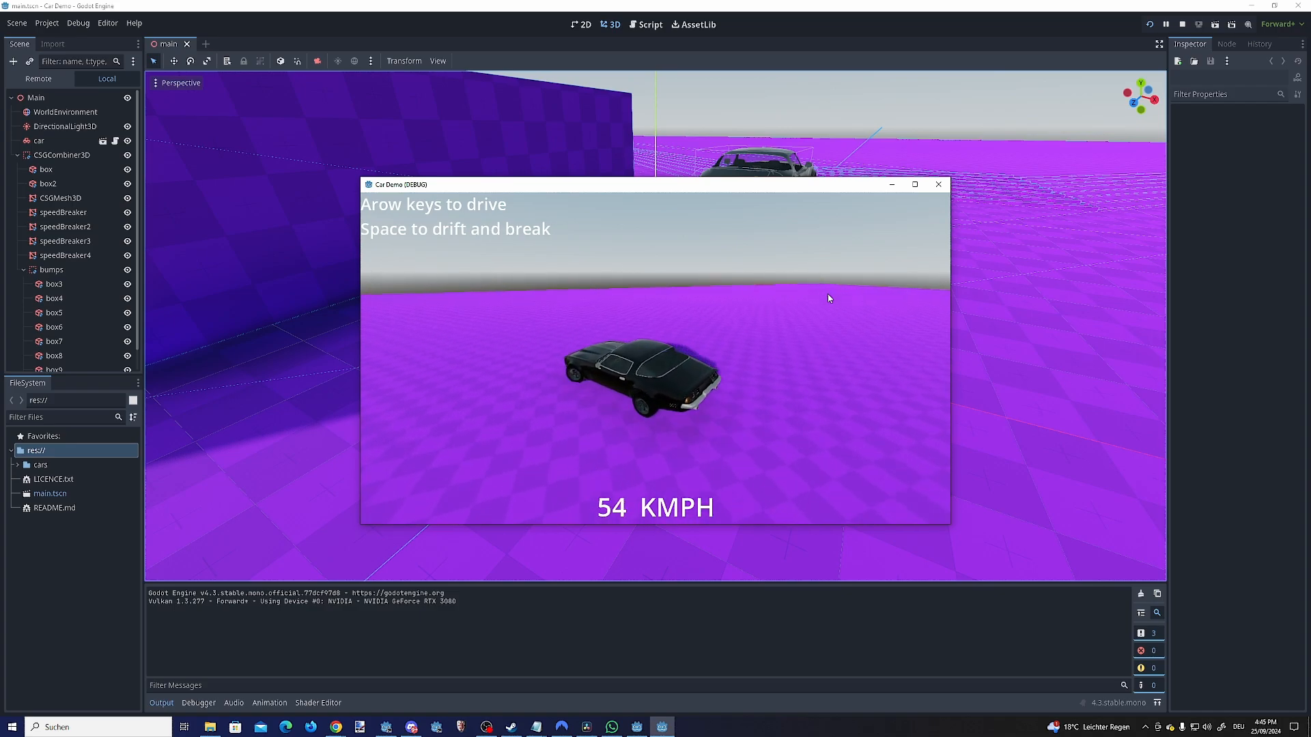
{"action": "key", "text": "space"}
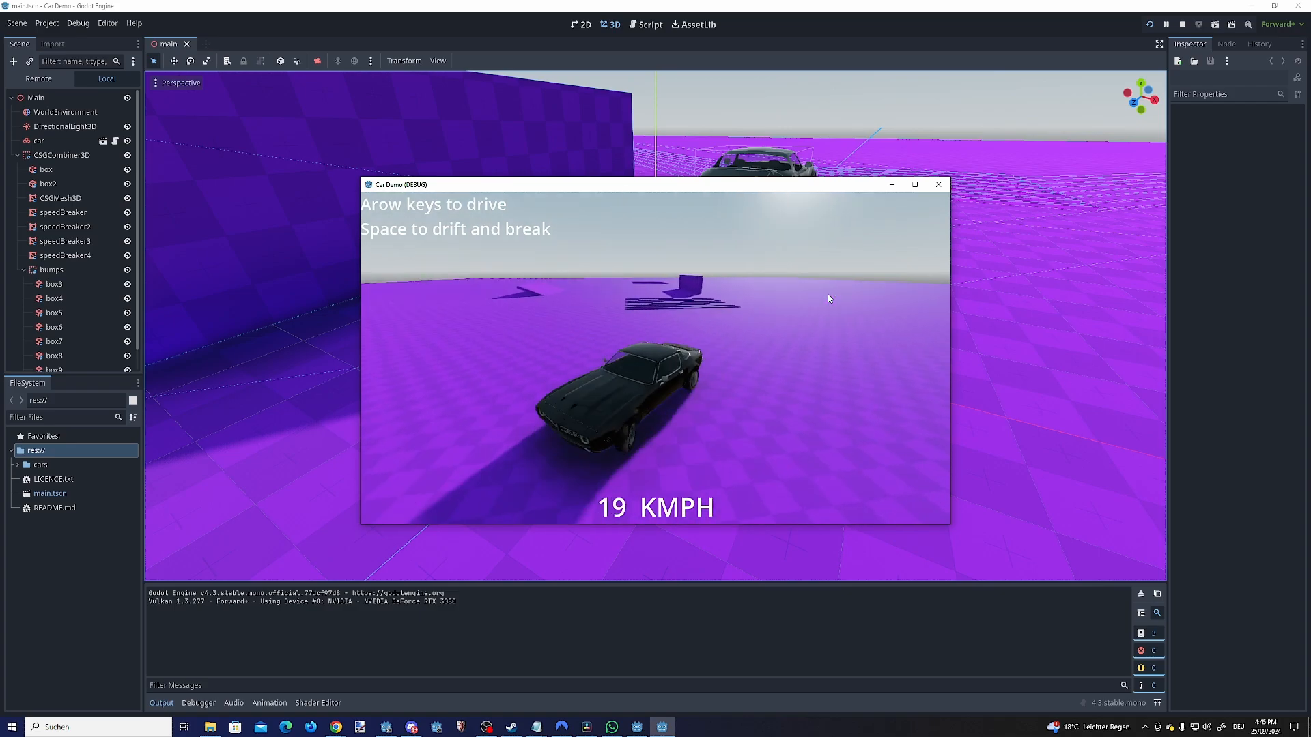
{"action": "key", "text": "Up"}
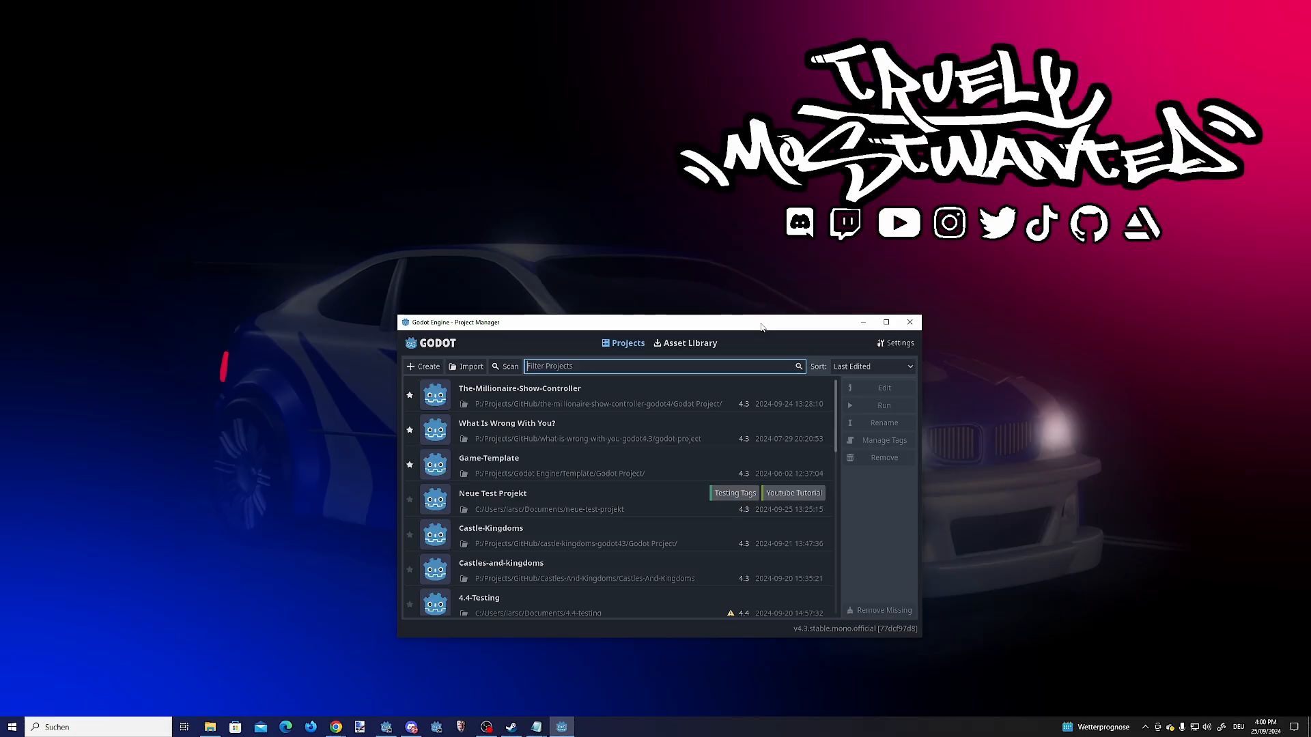